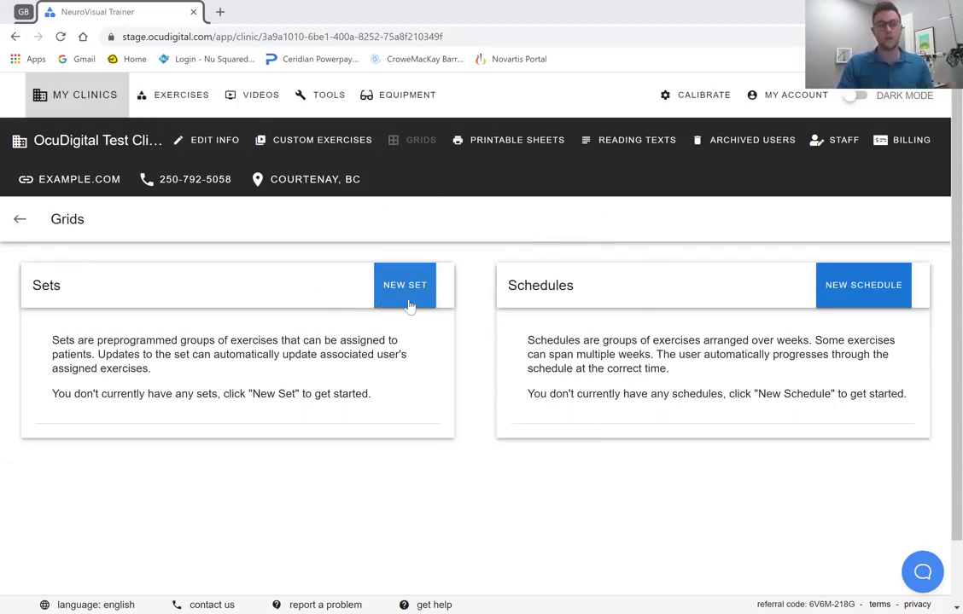
Create a new exercise set titled "Vergence Level 1" with the description "Brock String / pfv nfv"
click(408, 304)
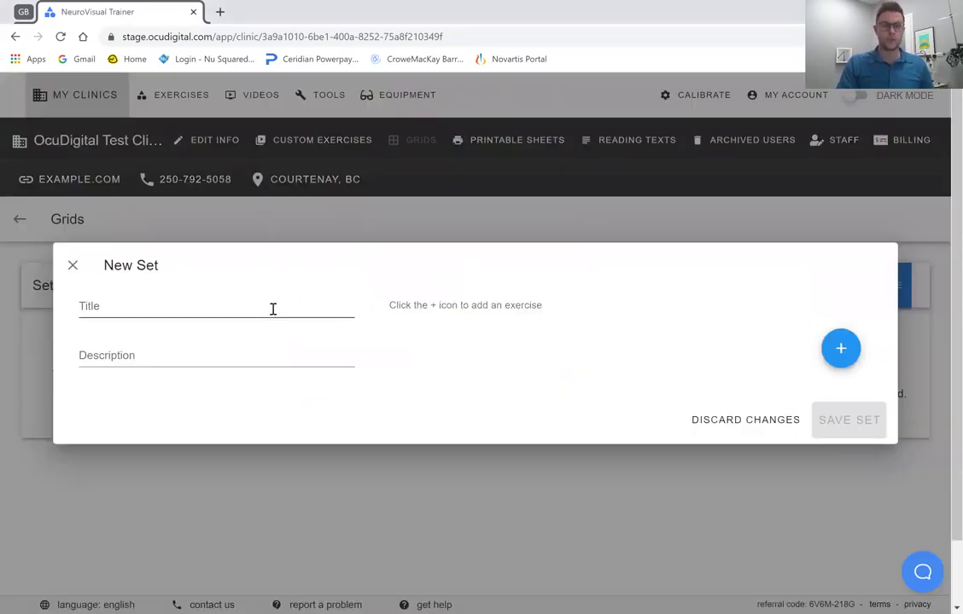
click(270, 310)
text(Vergence Leve)
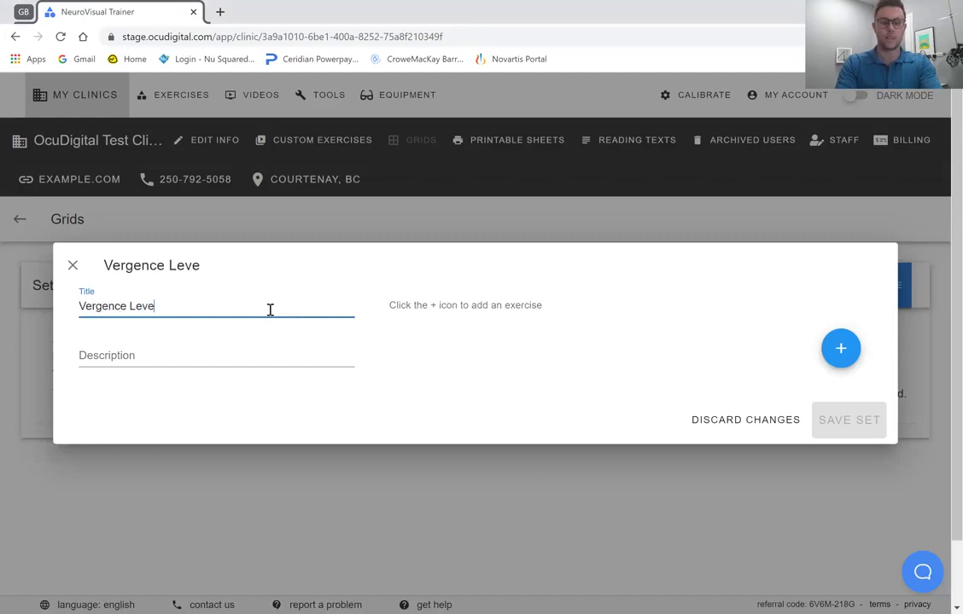
text(l 1)
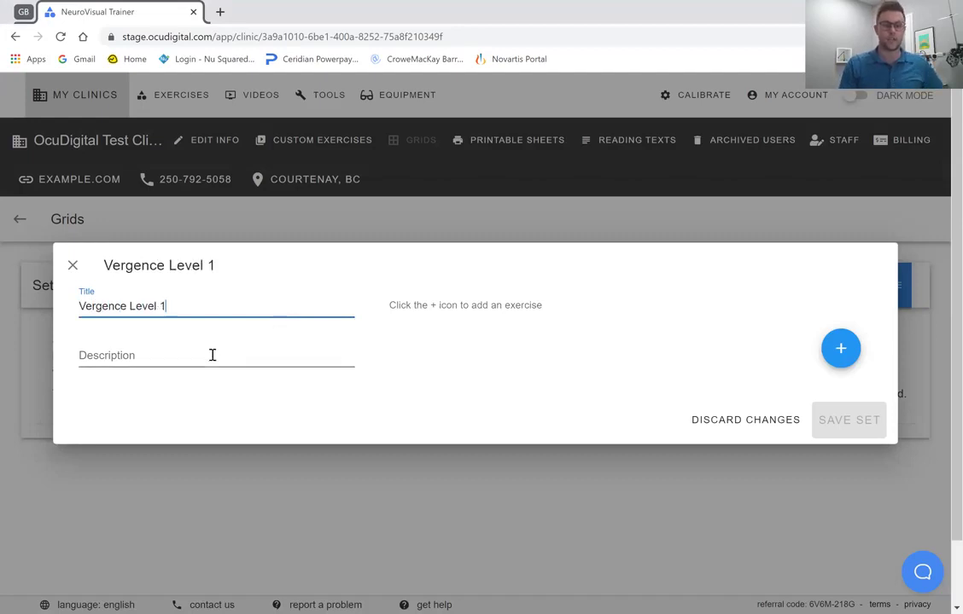
click(209, 365)
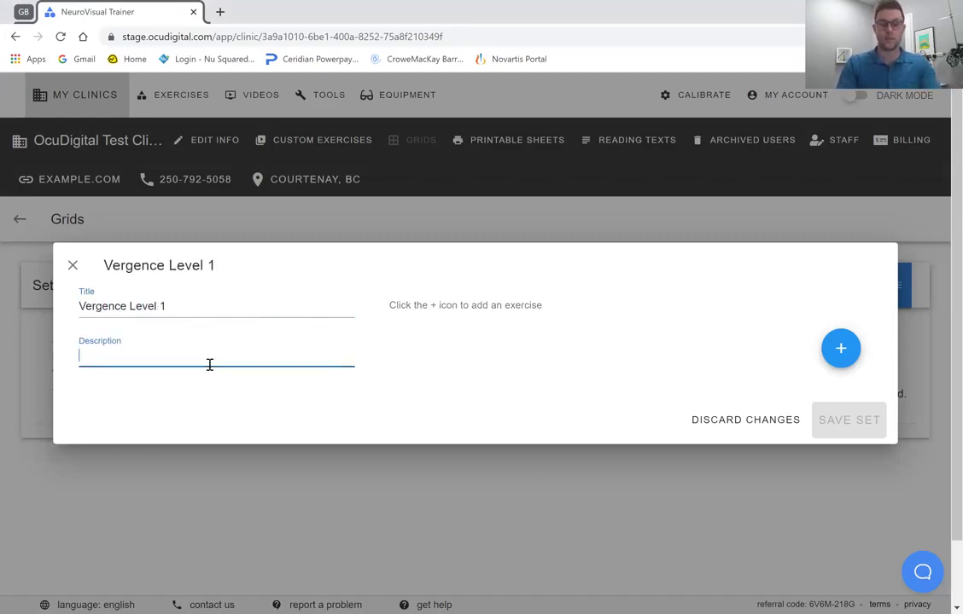
text(Brock String / pf)
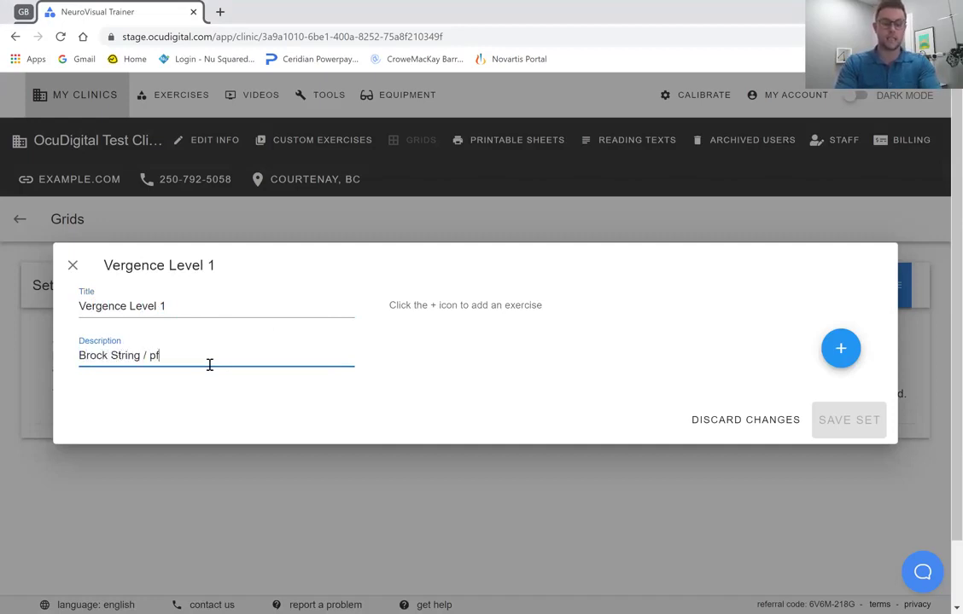
text(v nfv)
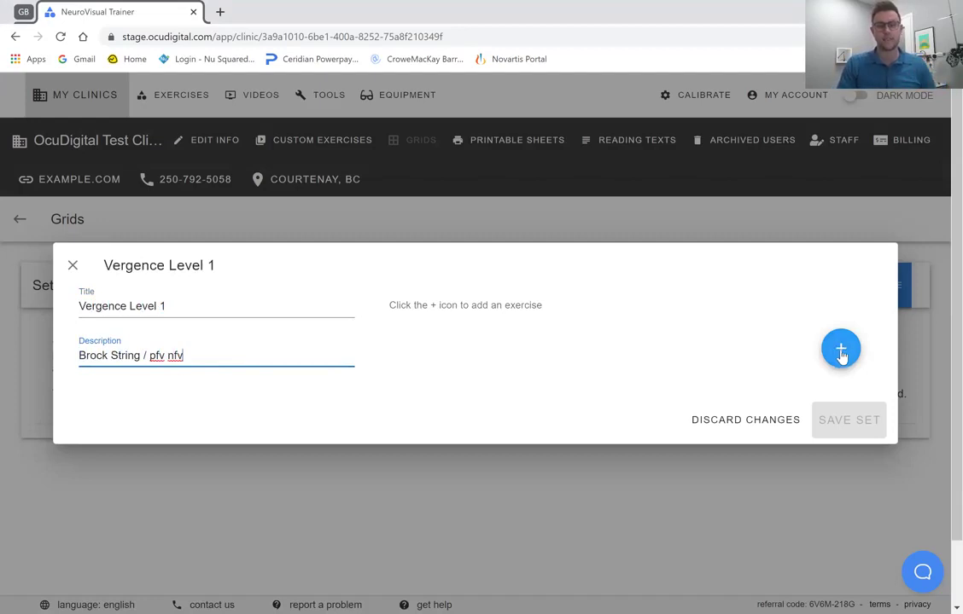
Add the Brockstring video exercise to the set with the special instructions "fdsf"
click(840, 350)
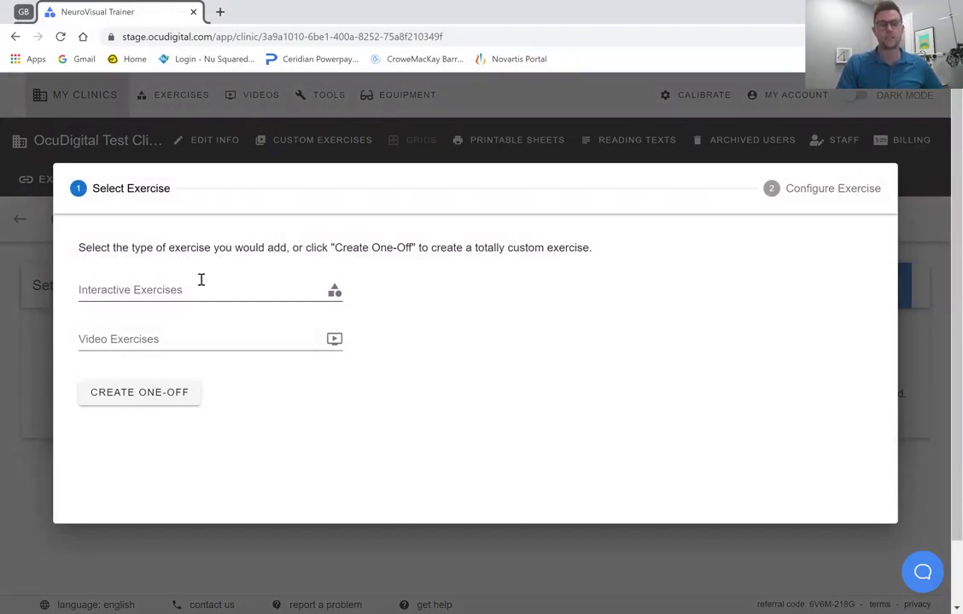
click(208, 341)
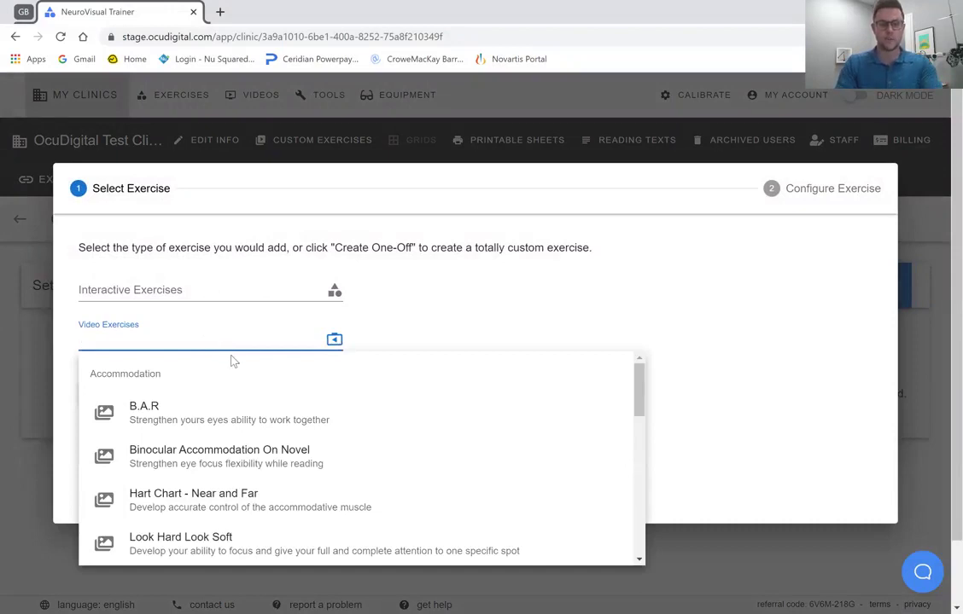
text(brock)
click(232, 367)
click(171, 333)
text(fdsf)
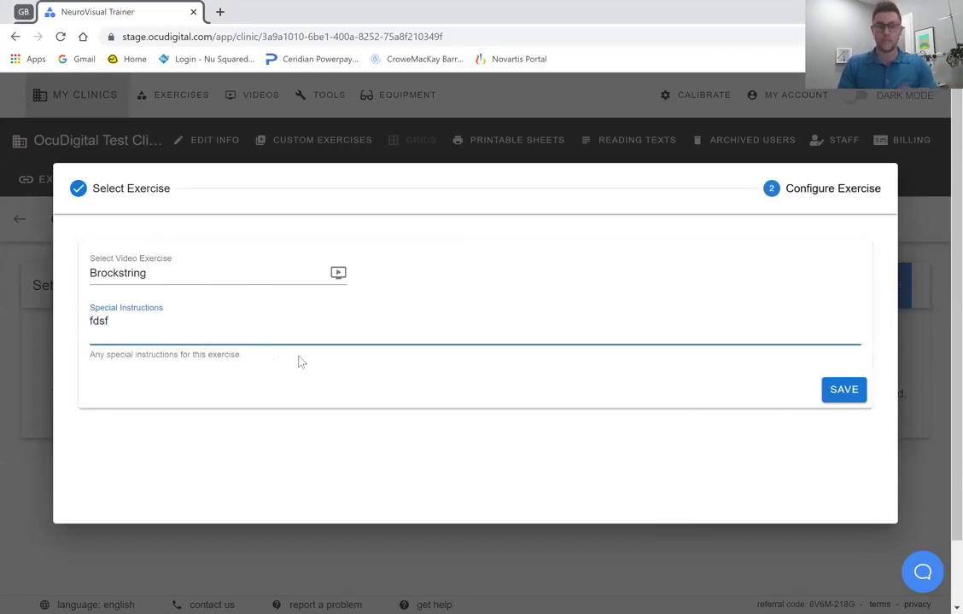
click(847, 392)
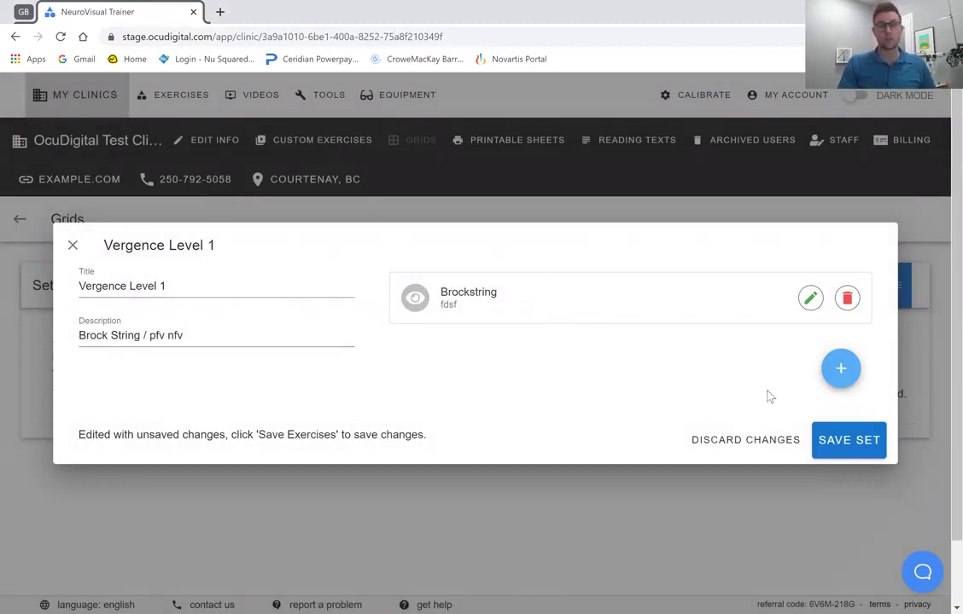
Add the interactive exercise Random Dot Convergence (Base Out) to the set with its default configuration
click(841, 370)
click(189, 297)
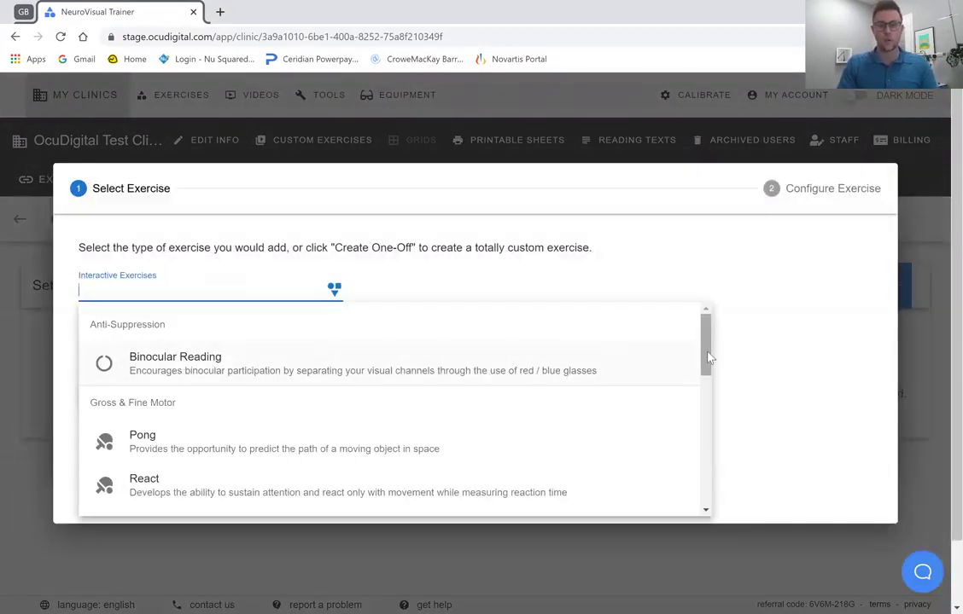
drag(706, 362, 707, 392)
scroll(707, 393, down, 10)
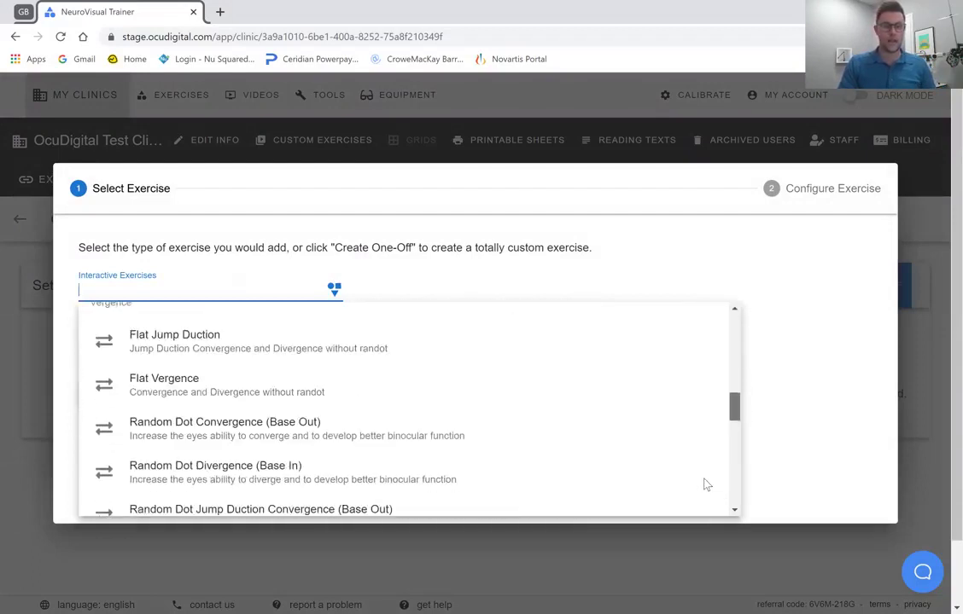
click(257, 338)
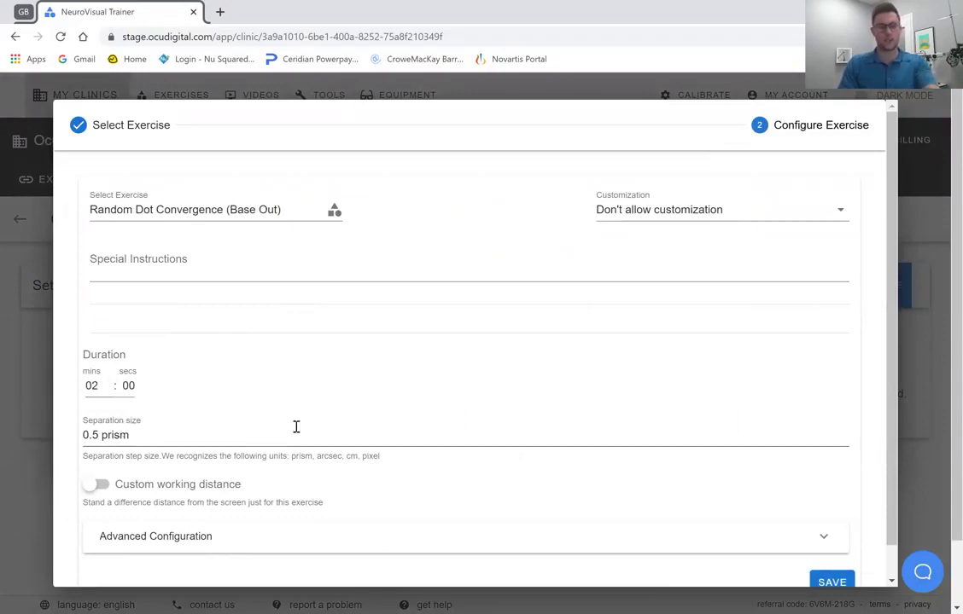
scroll(299, 370, down, 1)
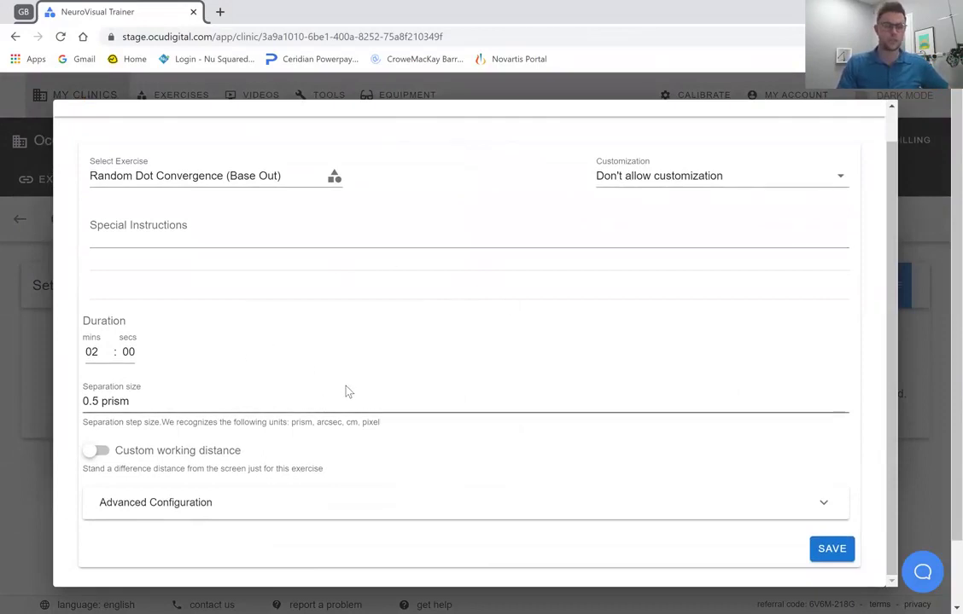
click(815, 555)
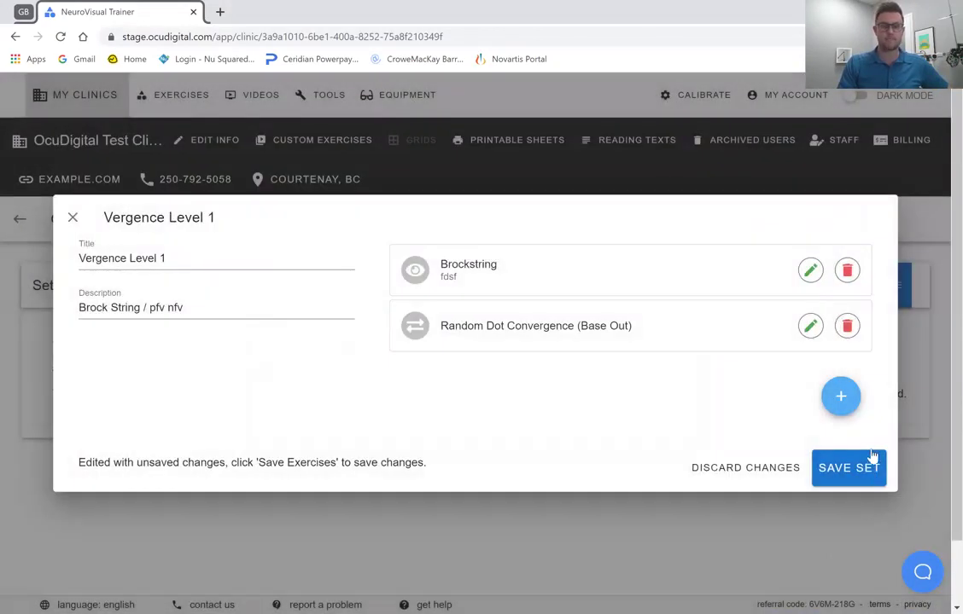
Add the interactive exercise Random Dot Divergence (Base In) with its default configuration and save the set
click(841, 396)
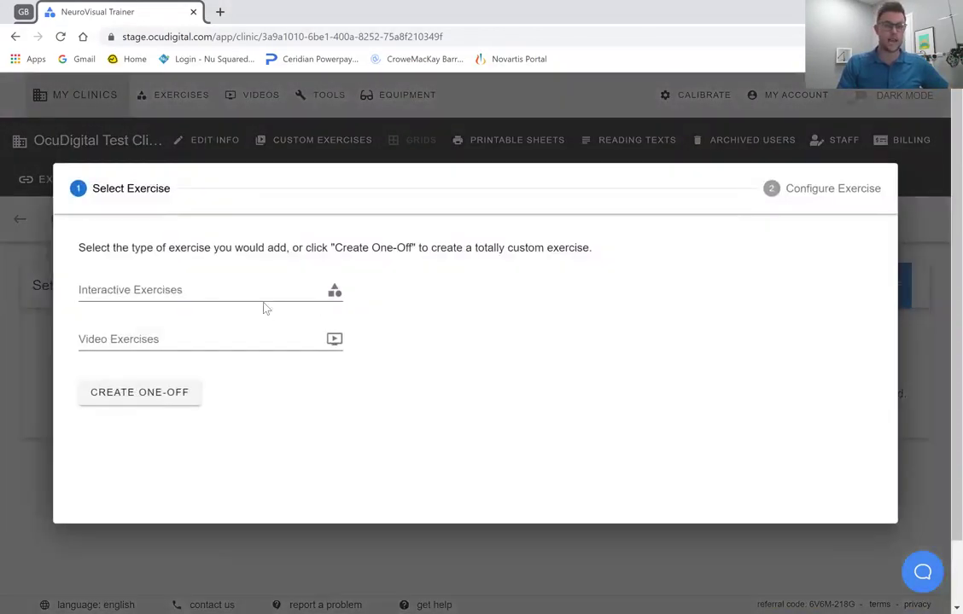
click(256, 291)
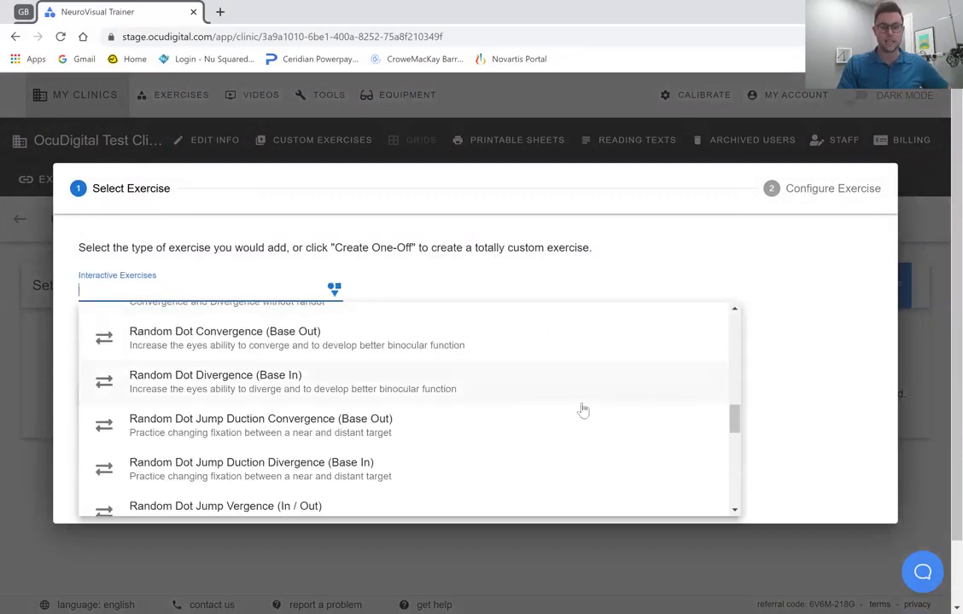
click(447, 394)
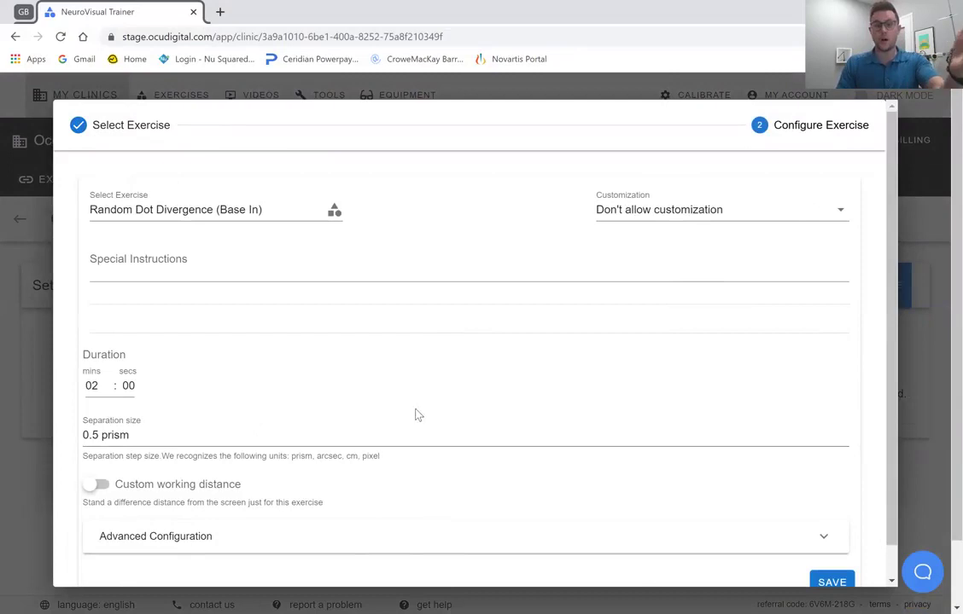
click(826, 580)
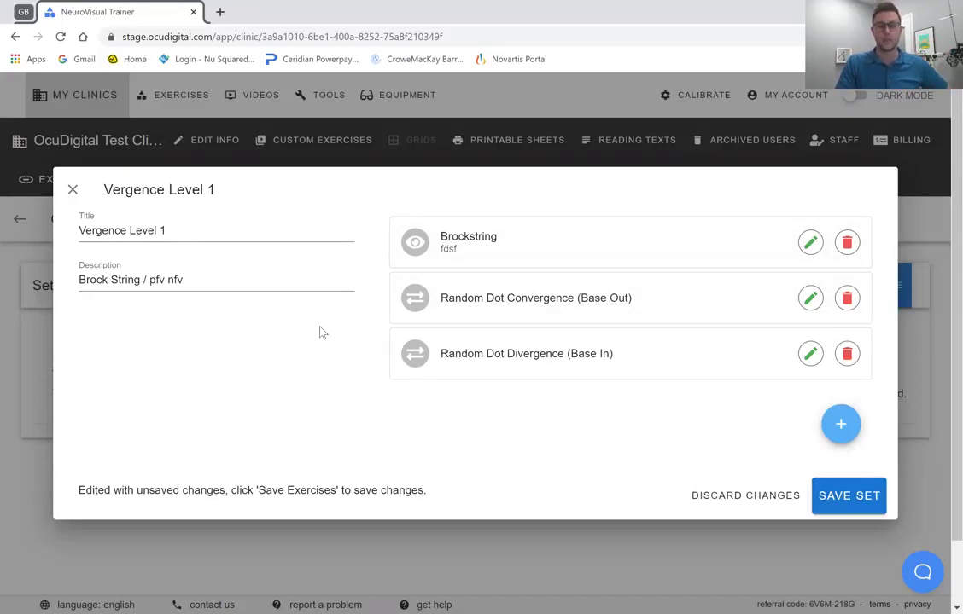
click(850, 498)
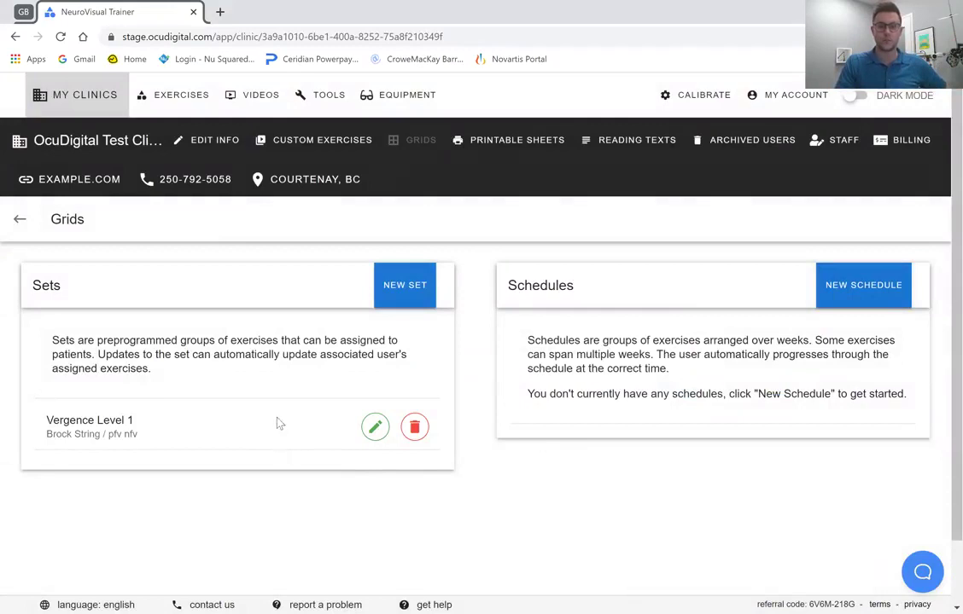
Open the exercise assignment of the first patient in the clinic's list and assign the Vergence Level 1 grid set
click(95, 141)
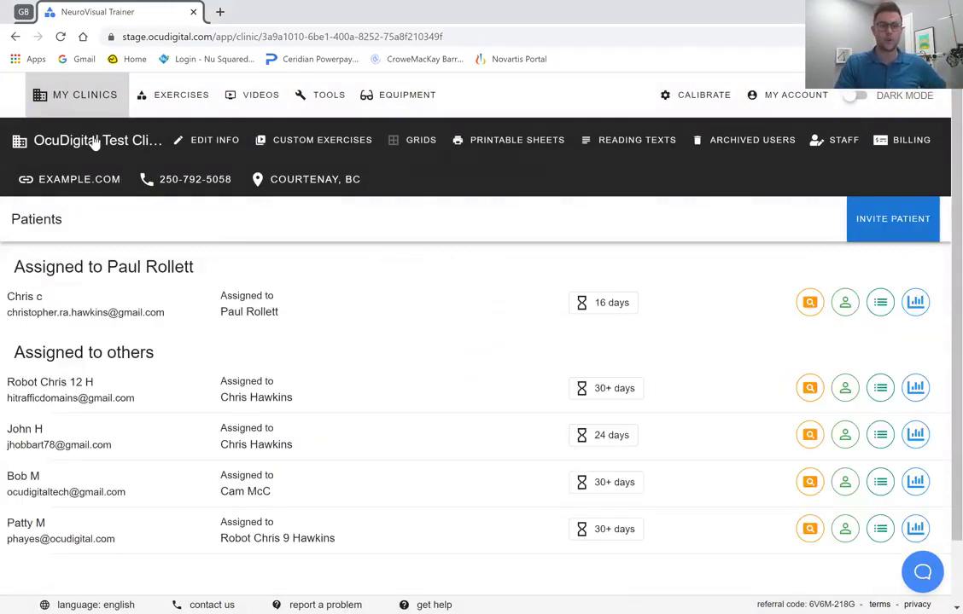
click(881, 303)
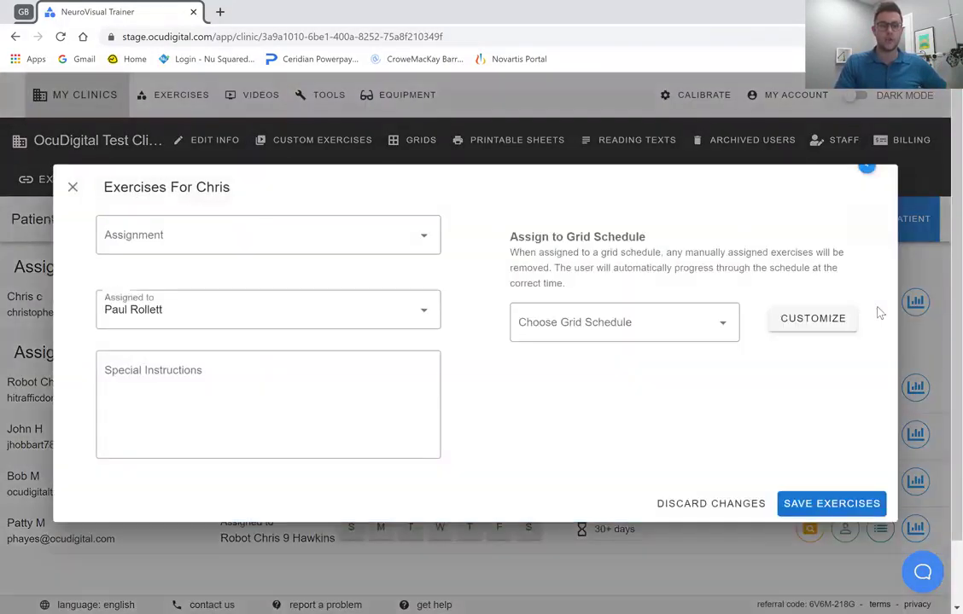
click(390, 247)
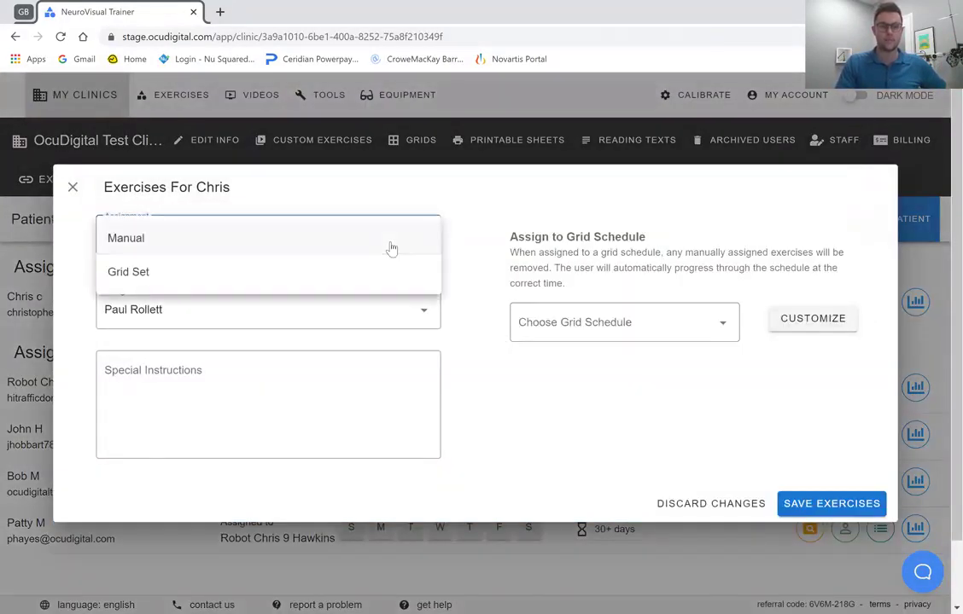
click(239, 275)
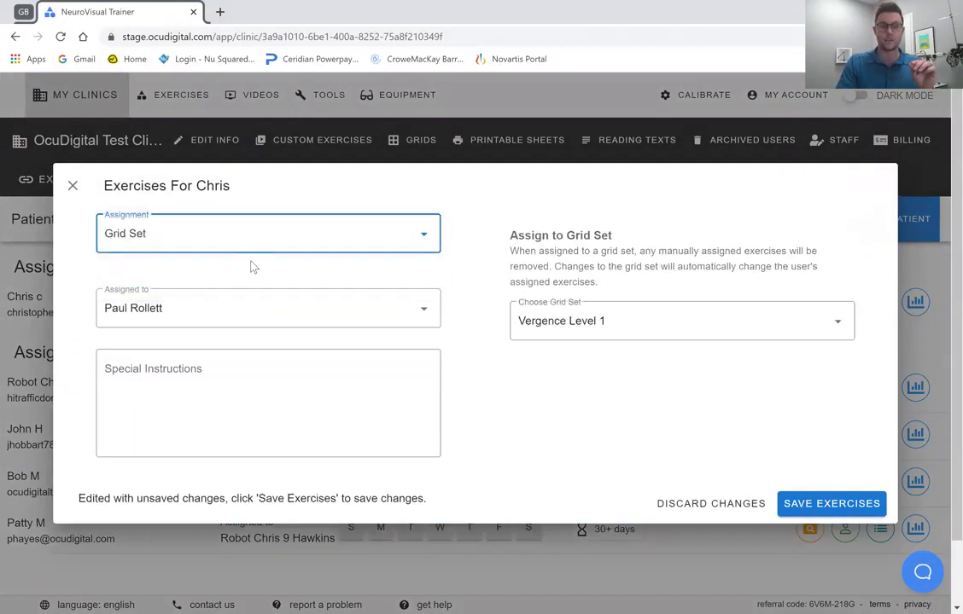
click(637, 329)
click(637, 329)
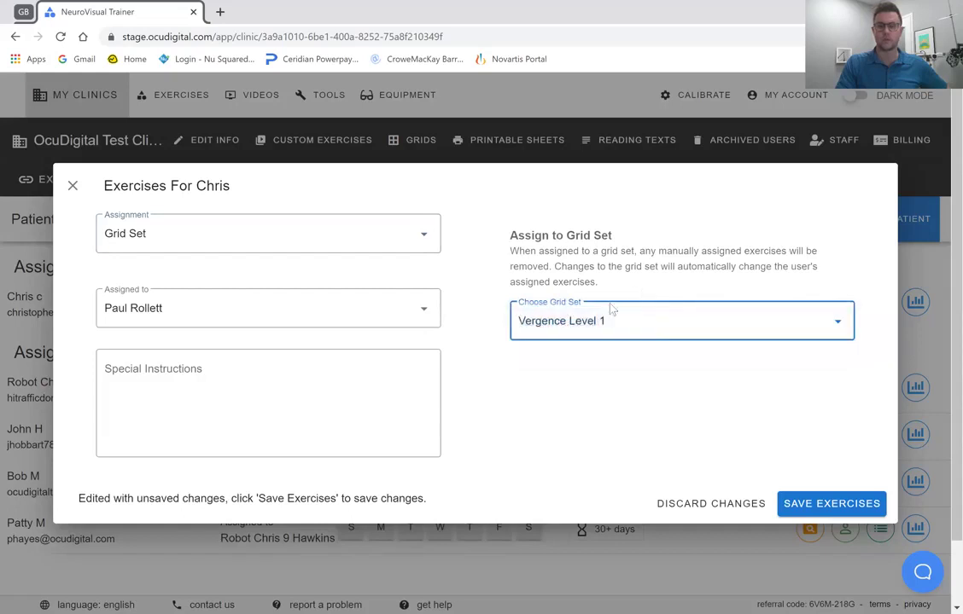
Enter "faffa" as the patient's special instructions and save the exercise assignment
click(333, 393)
text(faffa)
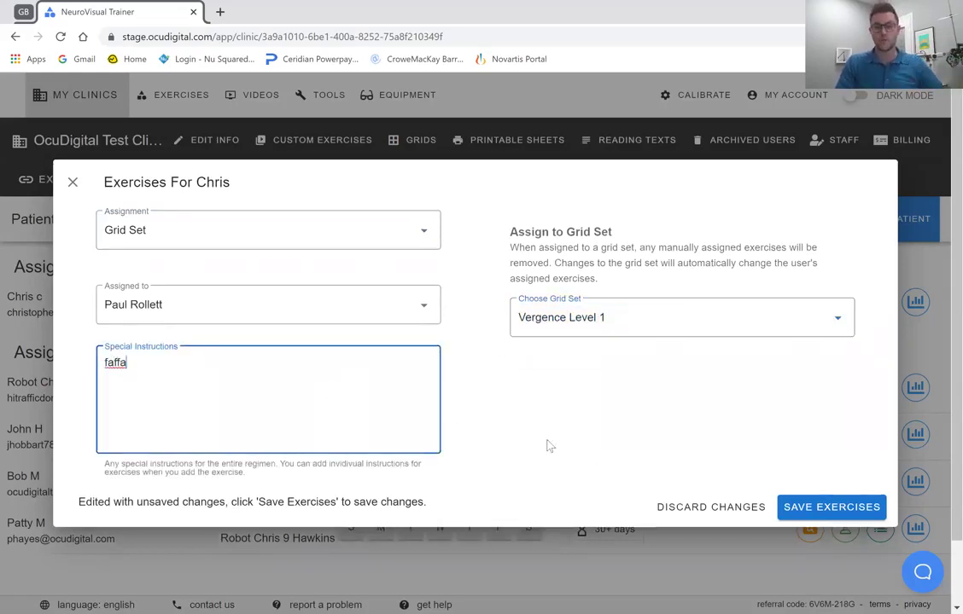
click(813, 509)
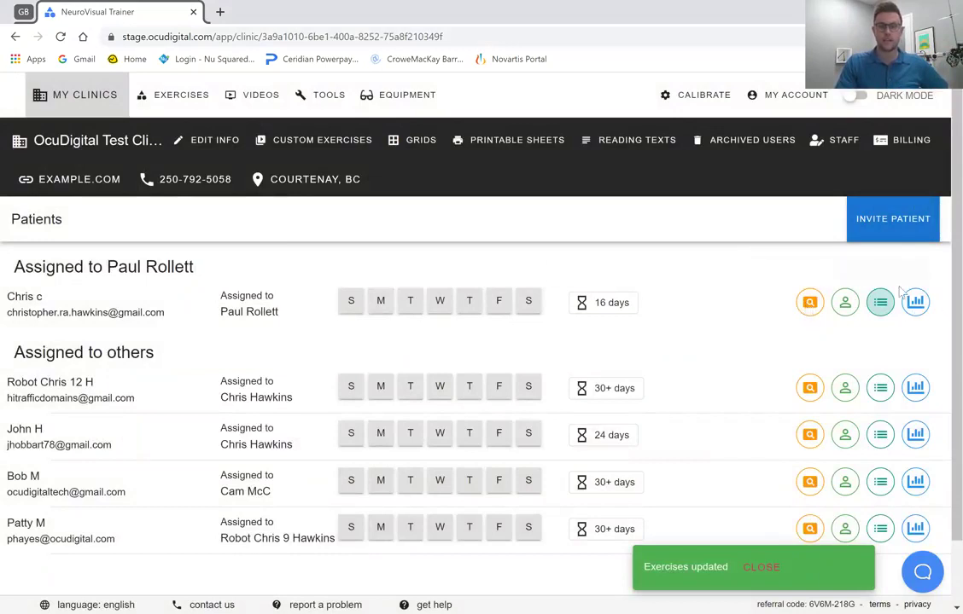
View the application as the first patient to check the assigned exercises, and return to the clinic view
click(809, 304)
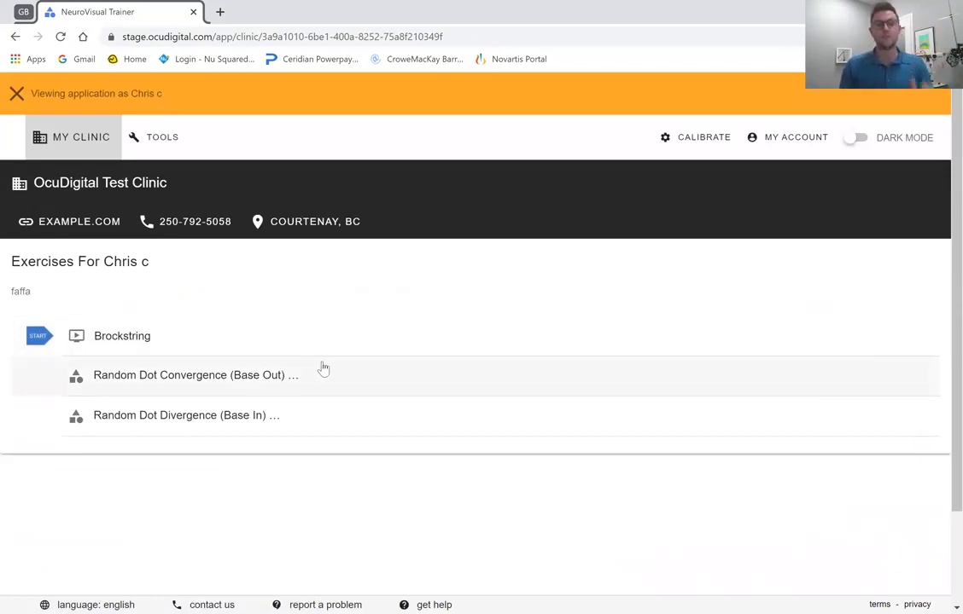
click(17, 94)
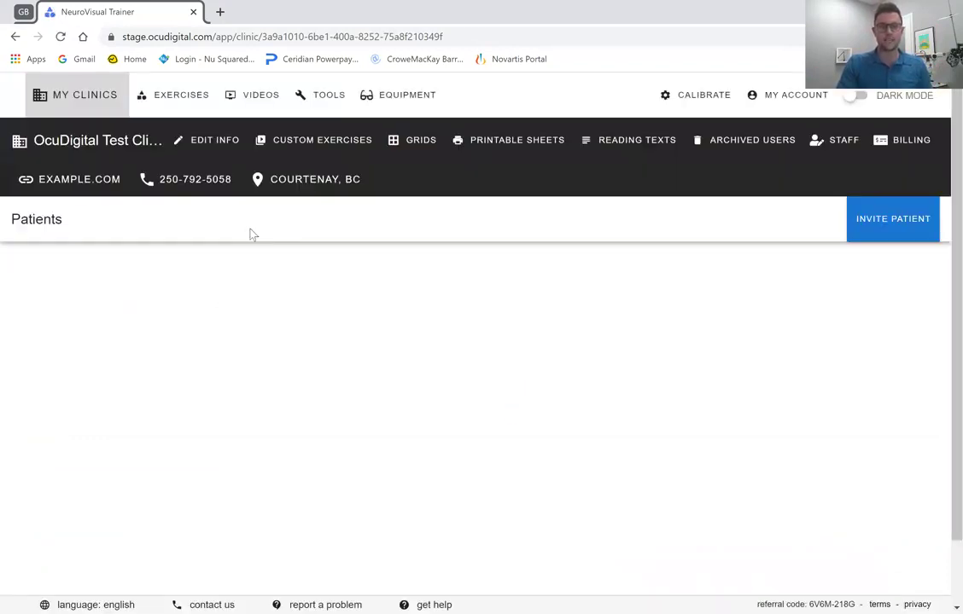
Add the interactive exercise Random Dot Jump Vergence (In / Out) to the Vergence Level 1 grid set and save it, updating associated patients
click(411, 143)
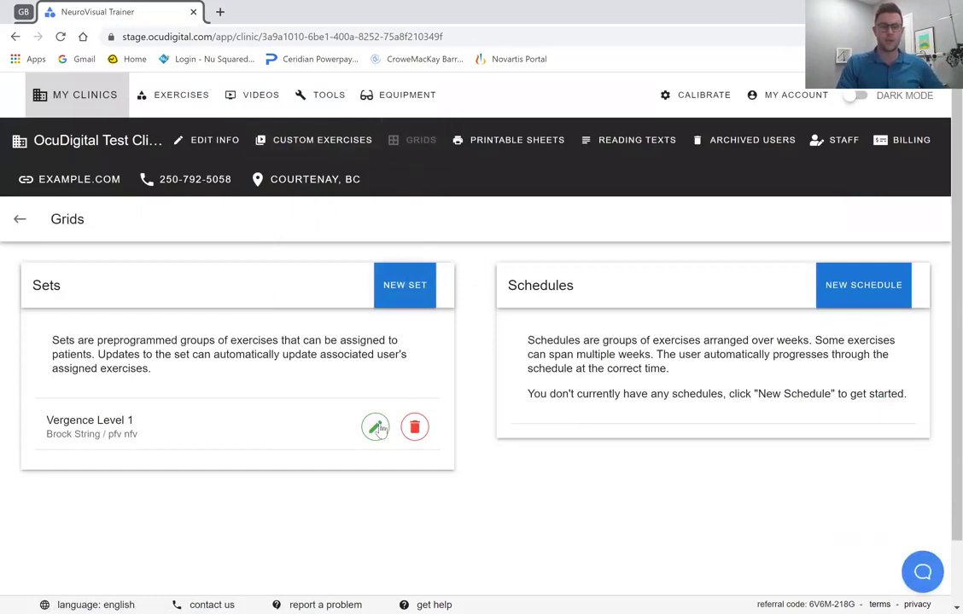
click(376, 428)
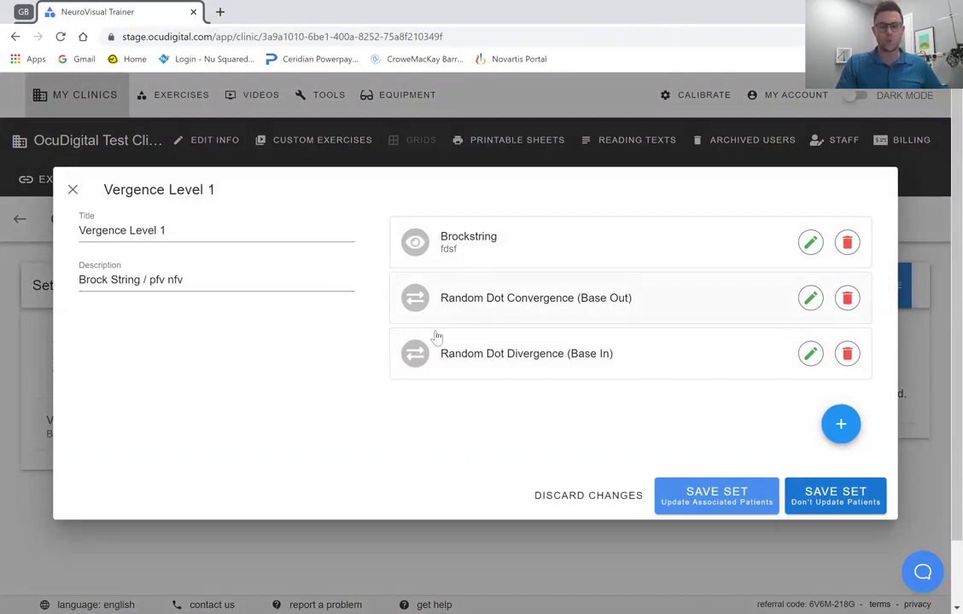
click(844, 426)
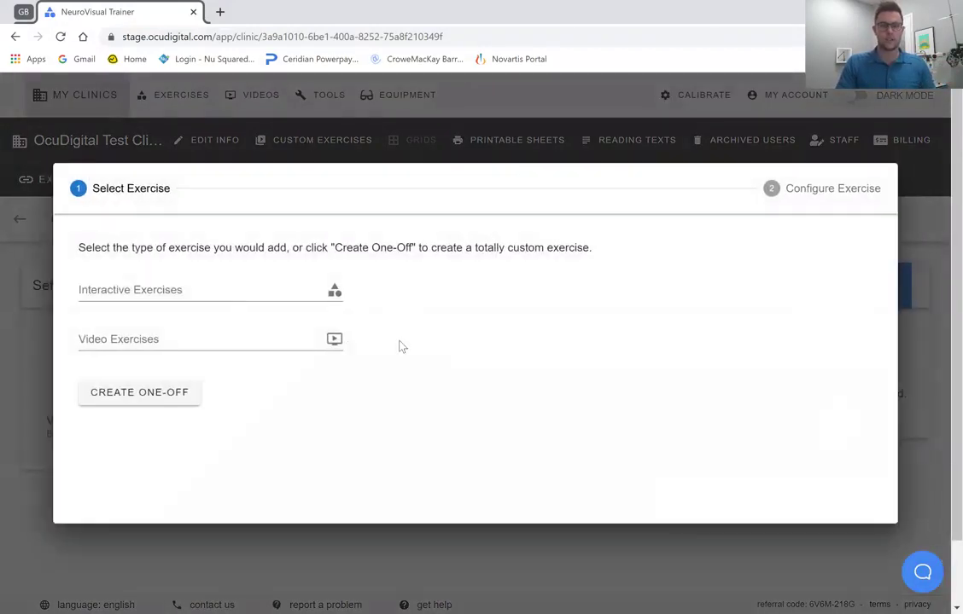
click(263, 292)
scroll(707, 408, down, 2)
scroll(706, 408, down, 8)
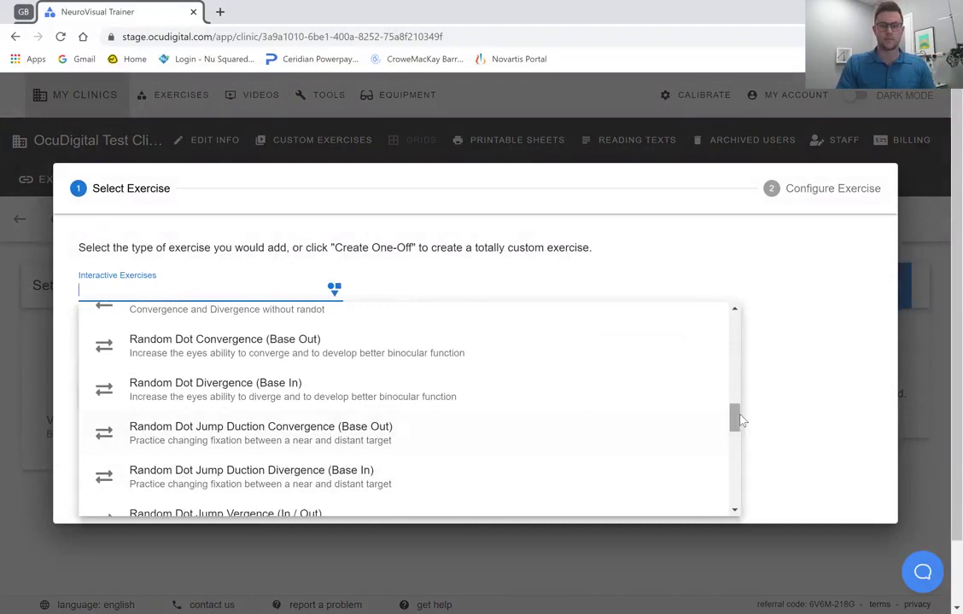
scroll(734, 427, down, 1)
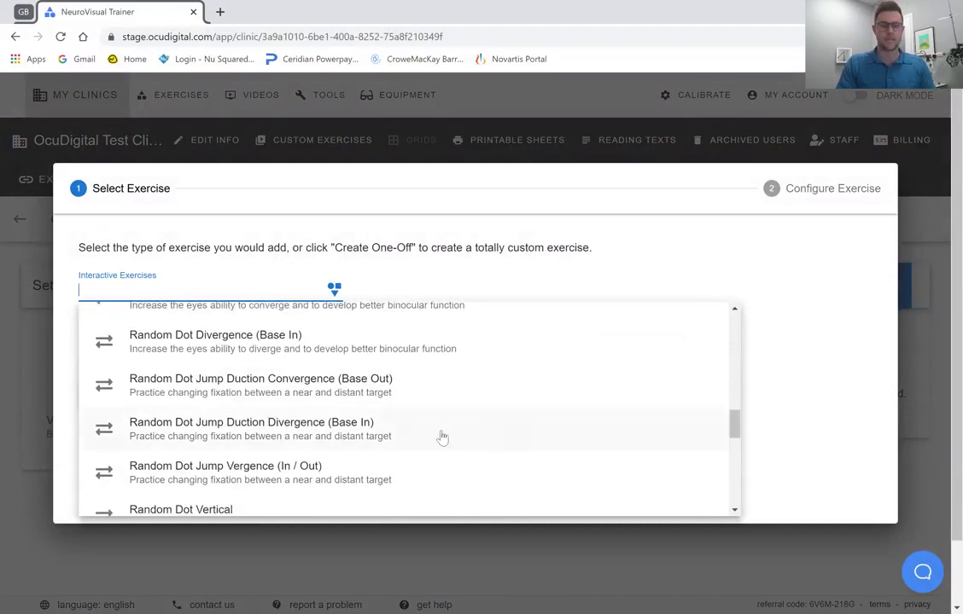
click(327, 470)
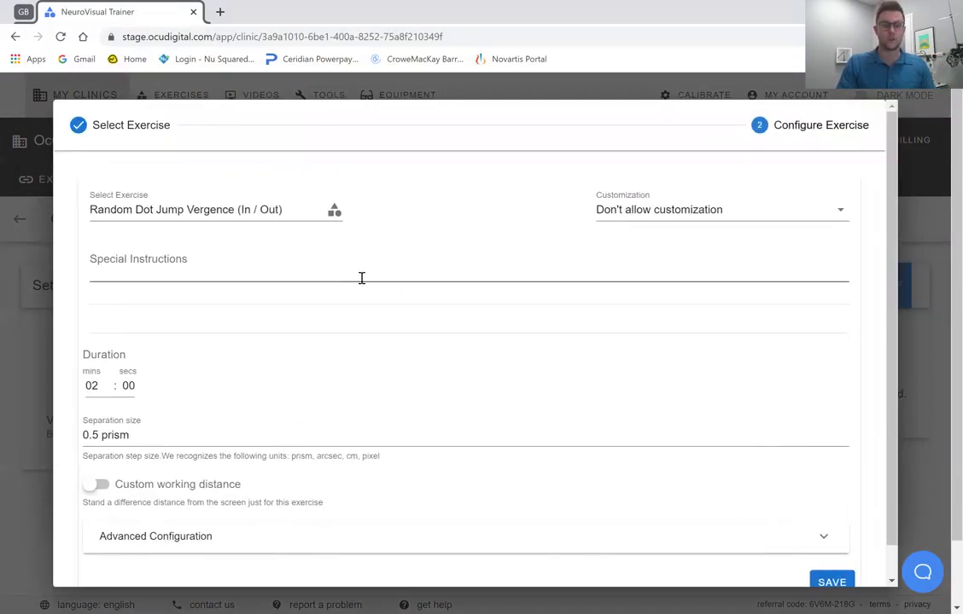
click(829, 582)
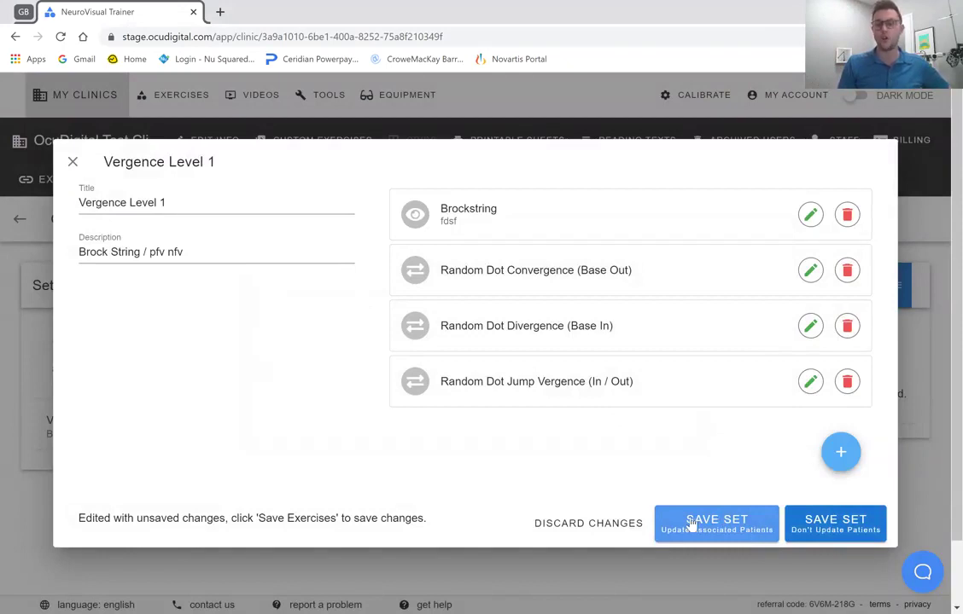
click(692, 524)
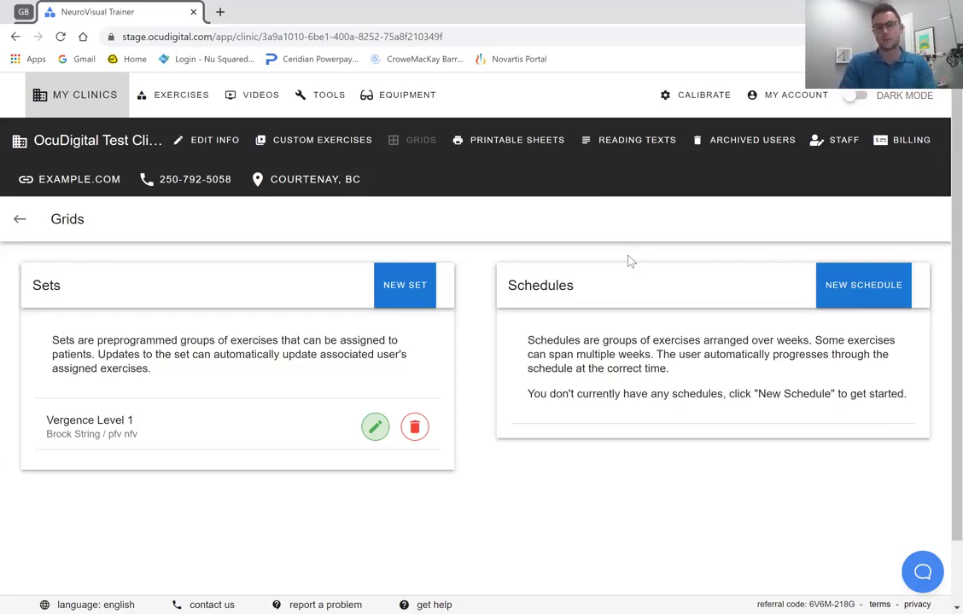
Create a new grid schedule and add two more weeks to it
click(843, 294)
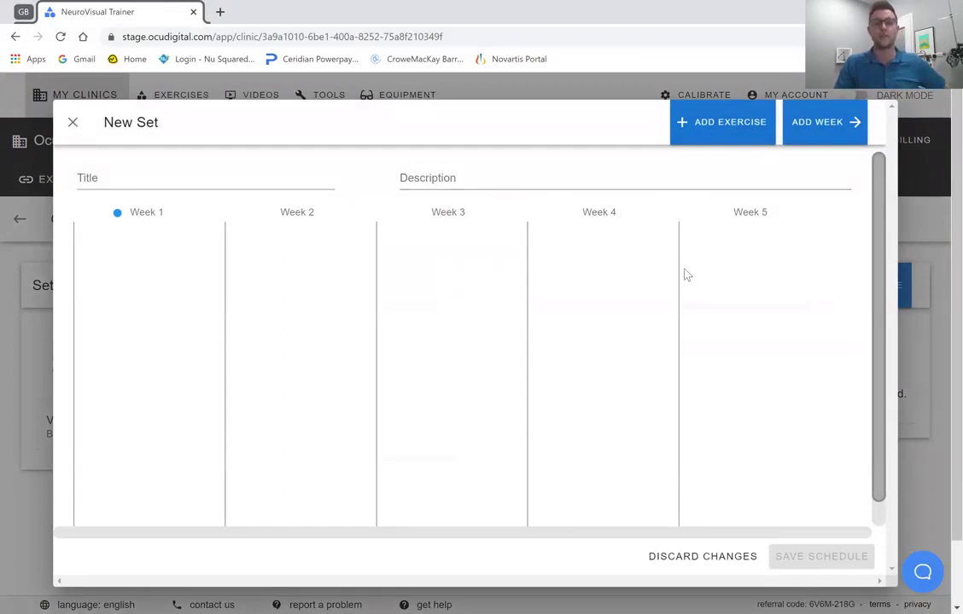
click(819, 139)
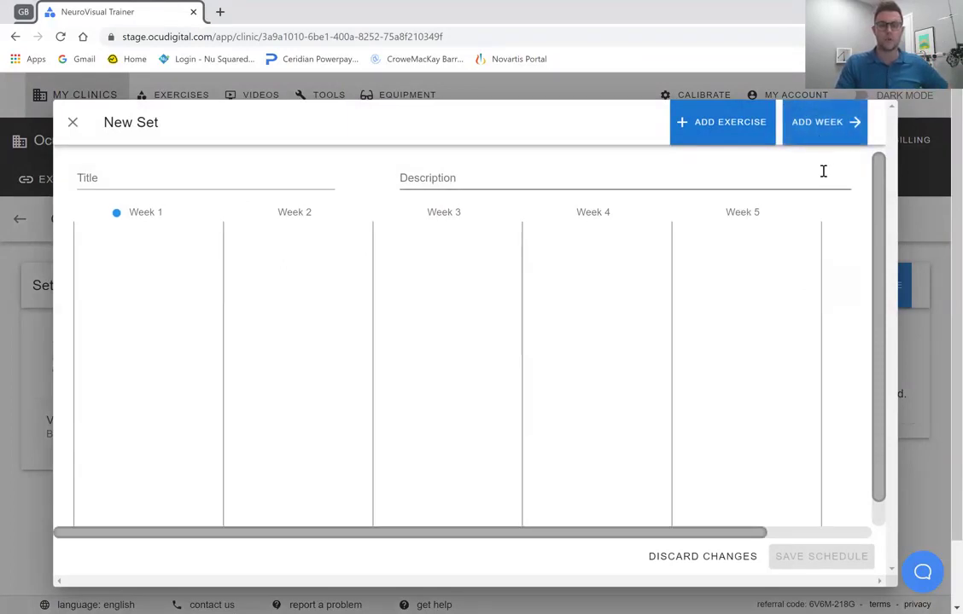
click(834, 139)
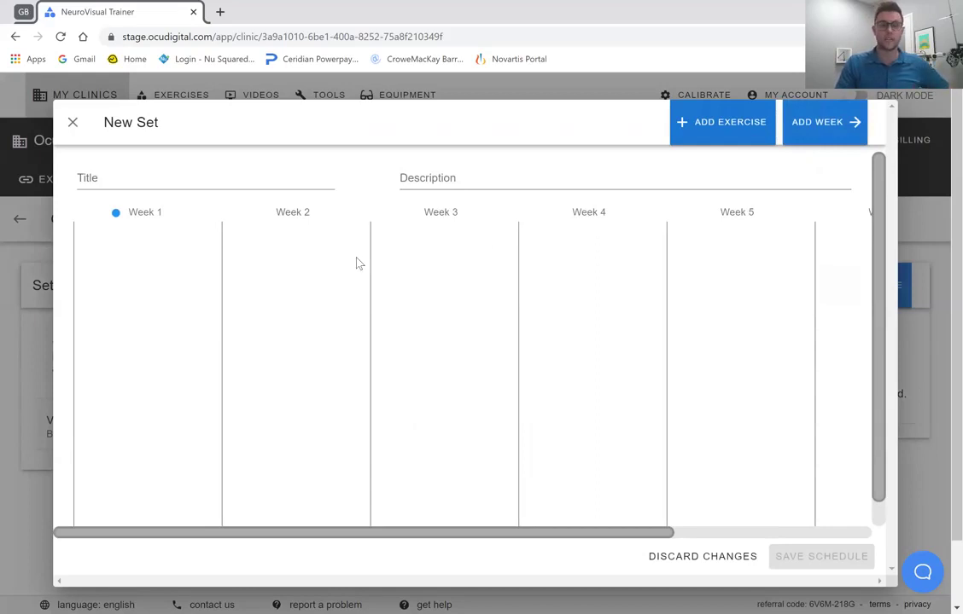
Title the new schedule "Grid 1" and enter "Basic Visual Skills" as its description
click(140, 177)
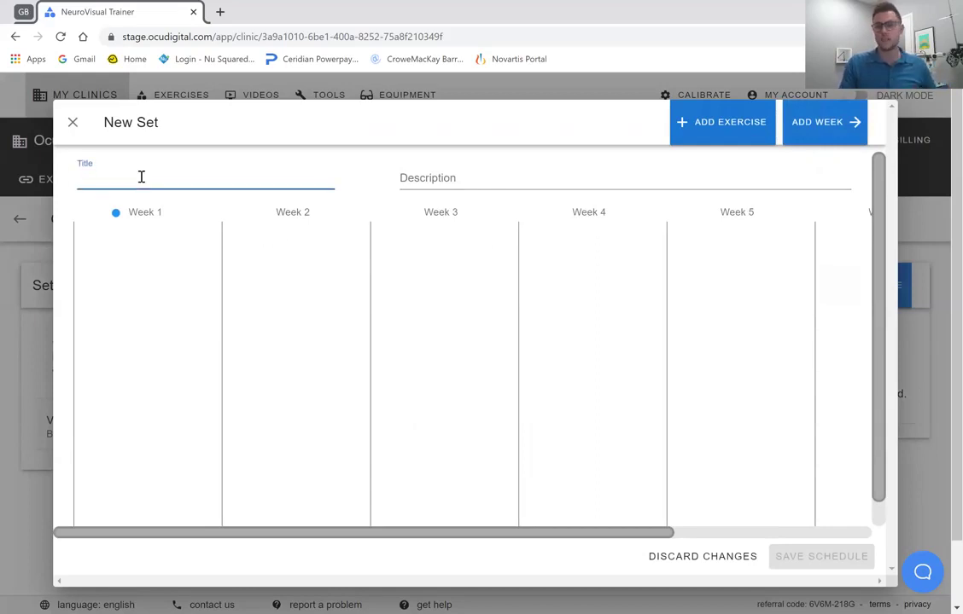
text(Grid)
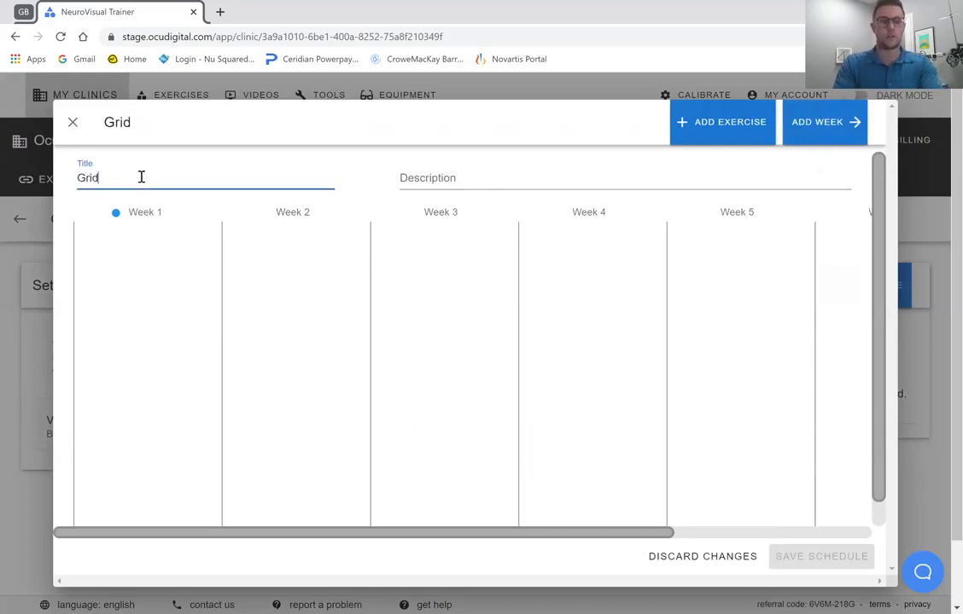
text( 1)
key(Tab)
text(Bas)
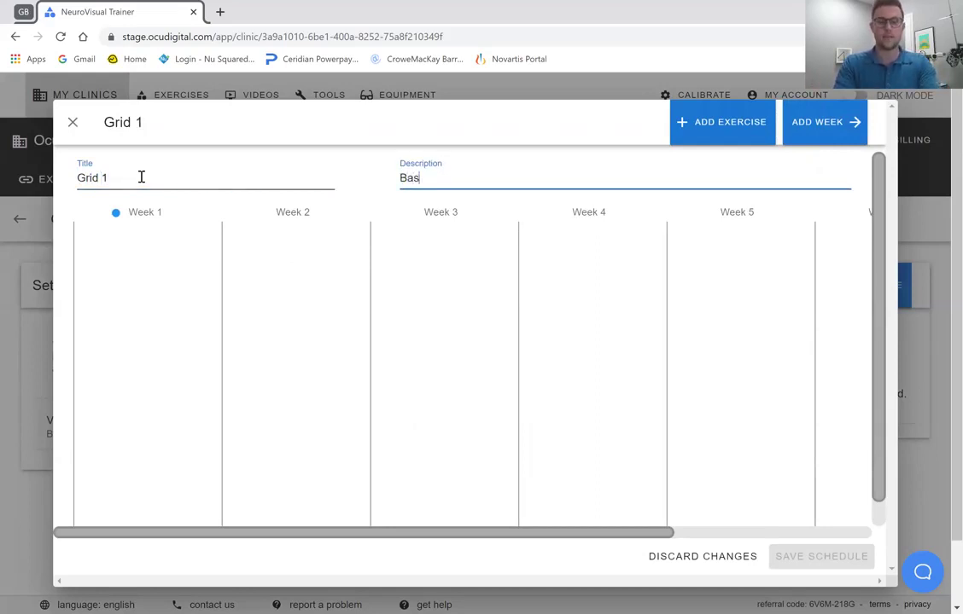
text(ic Visual Skills)
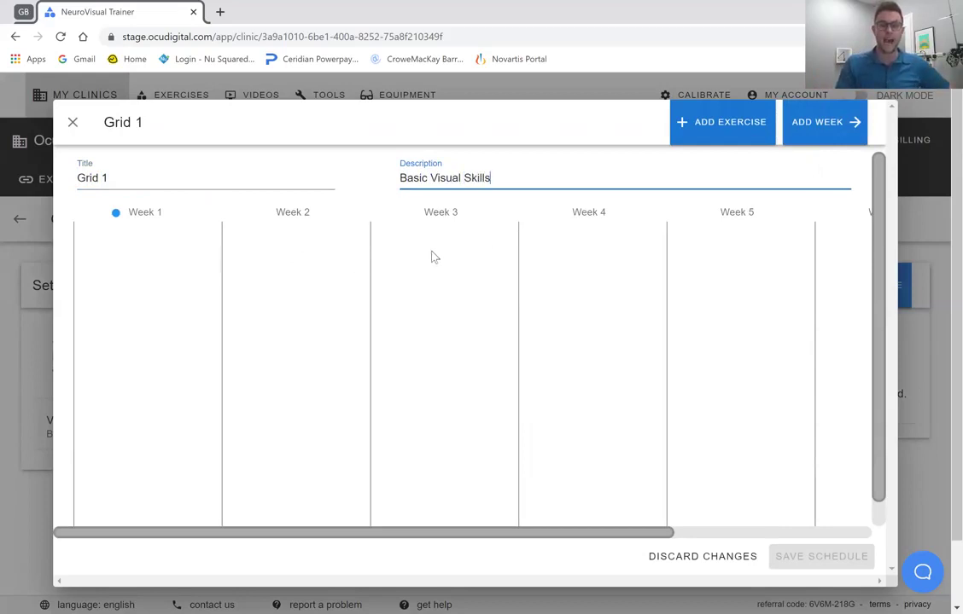
Add the video exercise Central Peripheral Awareness Card to Week 1 with the special instructions "fdsf"
click(711, 136)
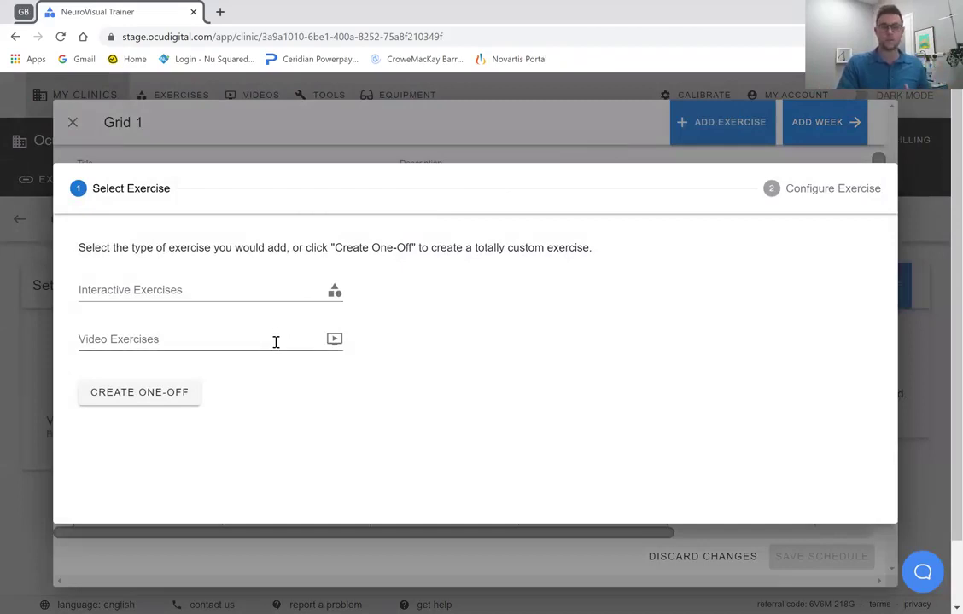
click(276, 342)
text(perip)
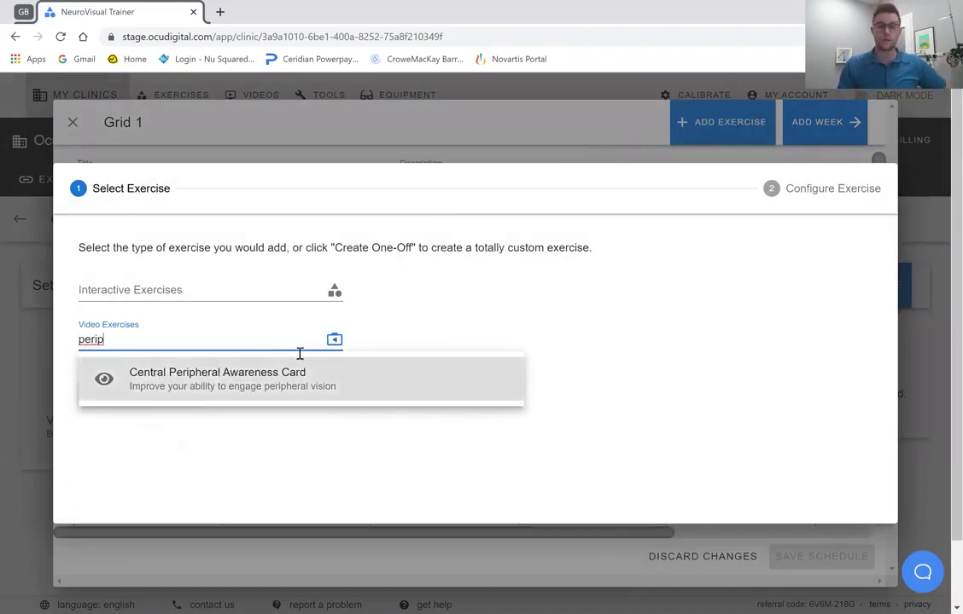
click(298, 382)
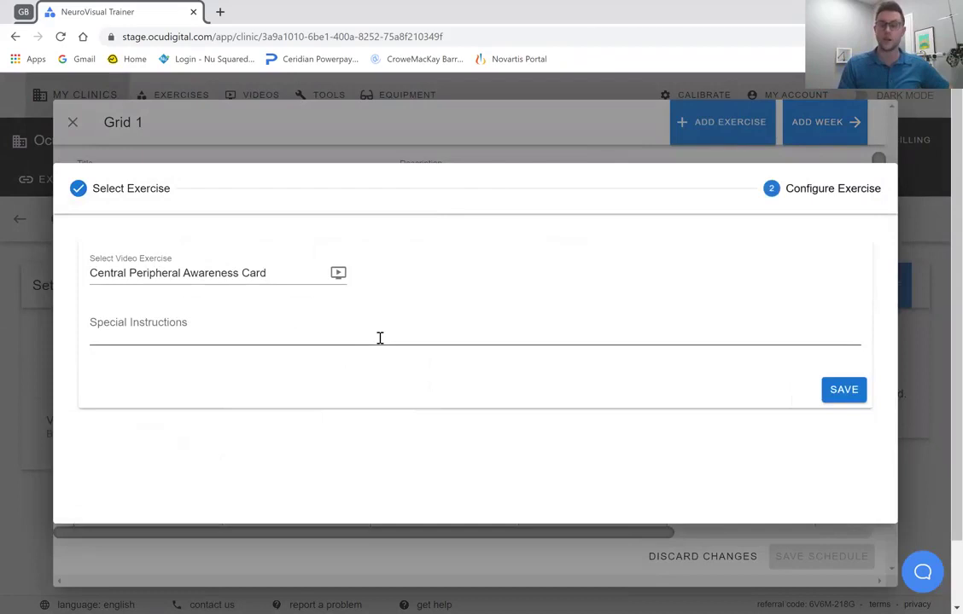
click(273, 337)
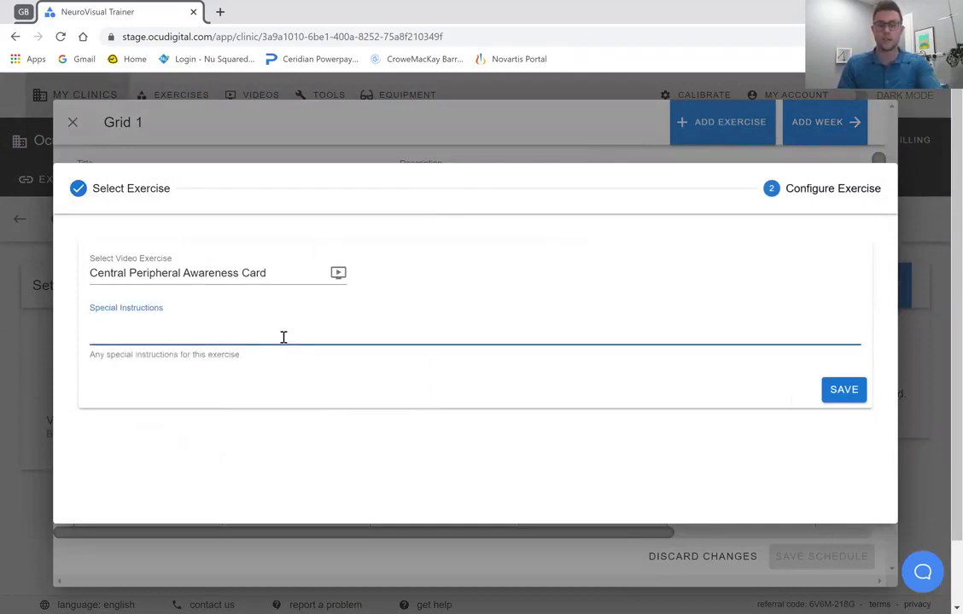
text(fdsf)
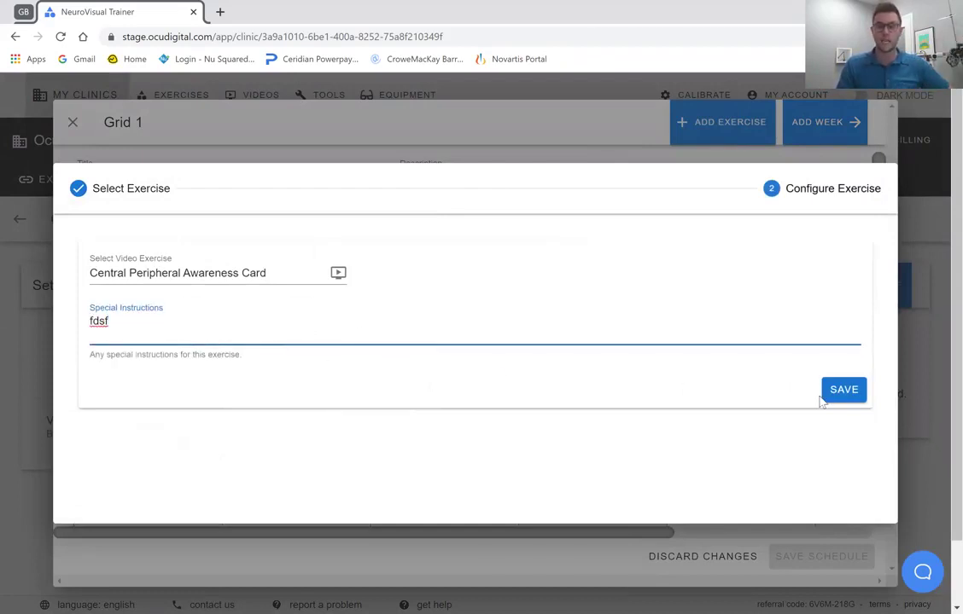
click(830, 398)
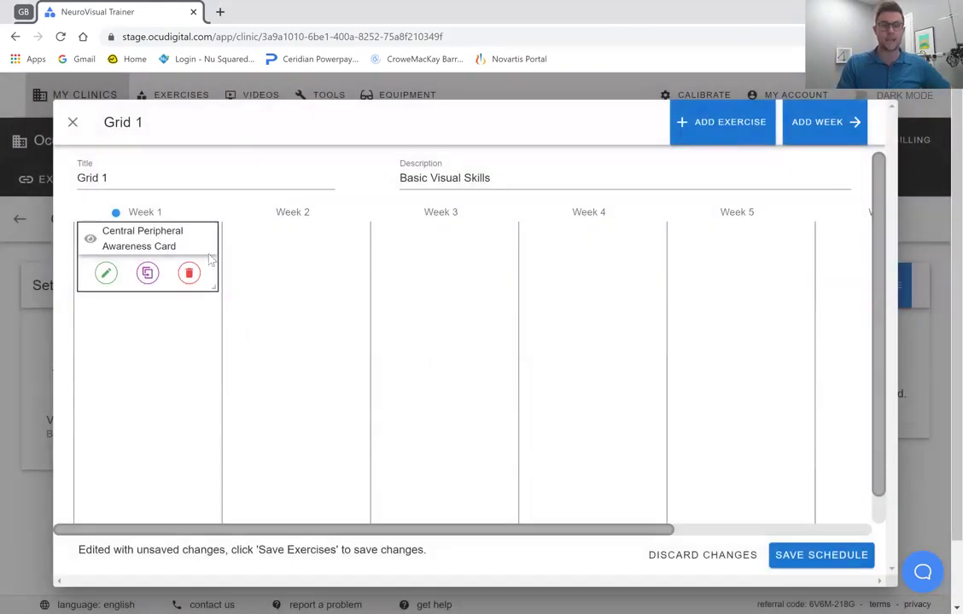
Add the video exercise Hart Chart - Near and Far to Week 1 of the schedule
click(715, 132)
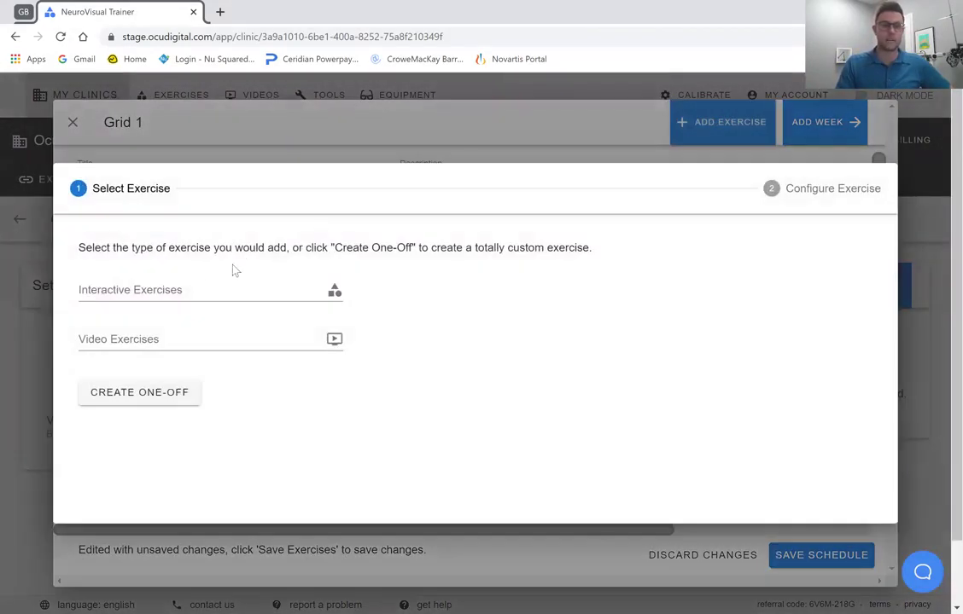
click(200, 338)
text(near)
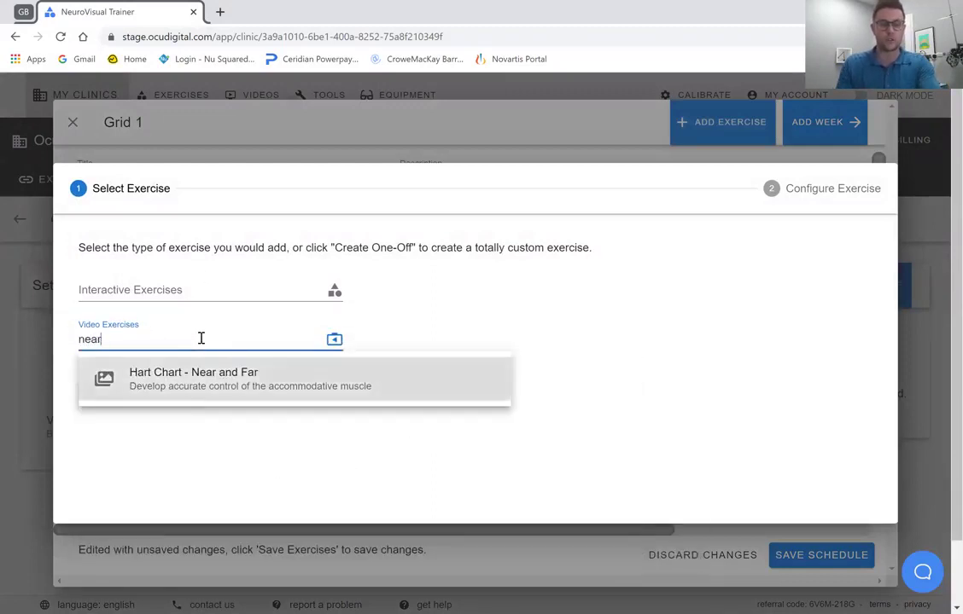
click(240, 388)
click(213, 338)
click(841, 393)
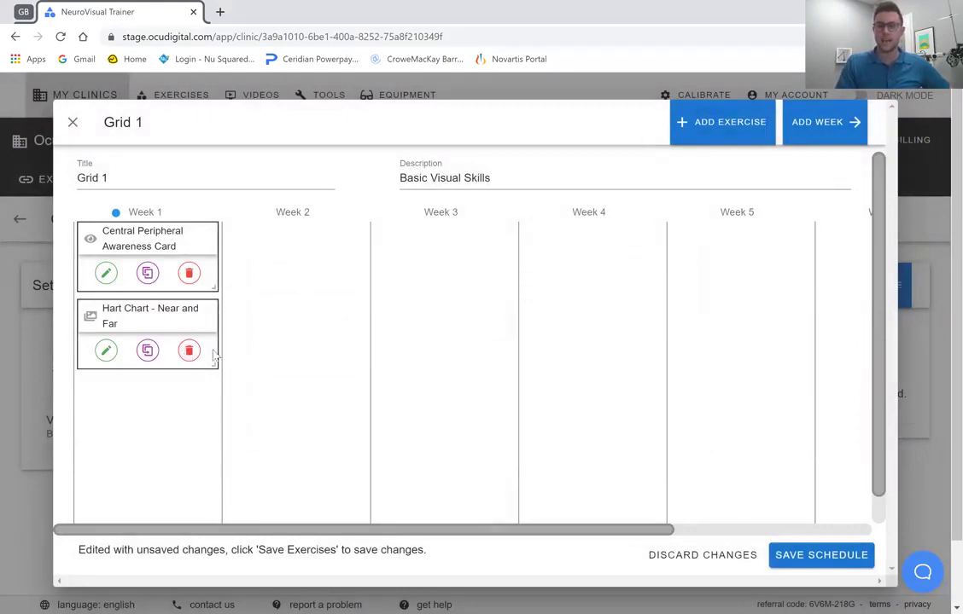
Add the interactive exercise Central-Peripheral to Week 1 with the use of anaglyph glasses enabled
click(716, 139)
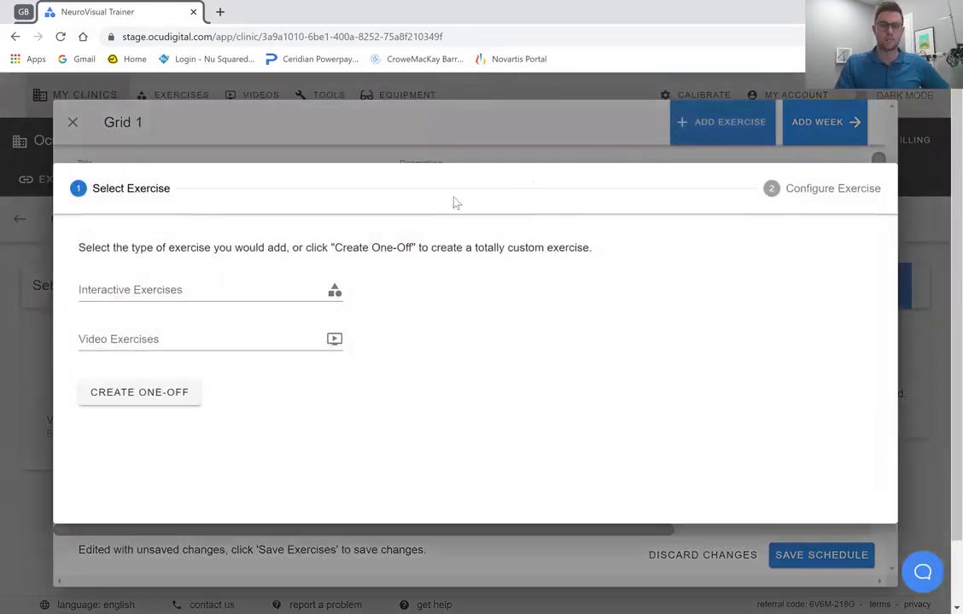
click(271, 289)
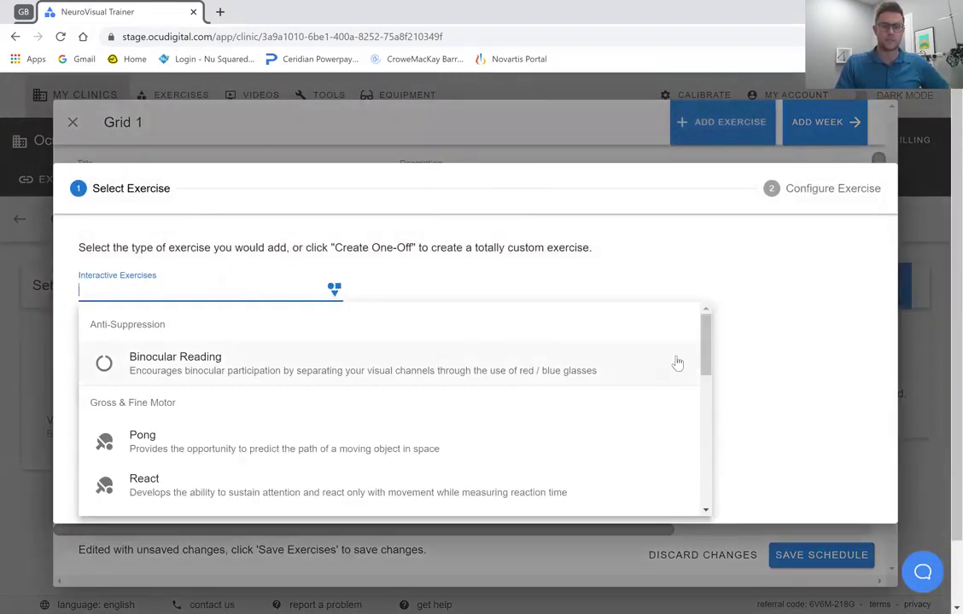
drag(706, 349, 706, 362)
scroll(618, 357, down, 2)
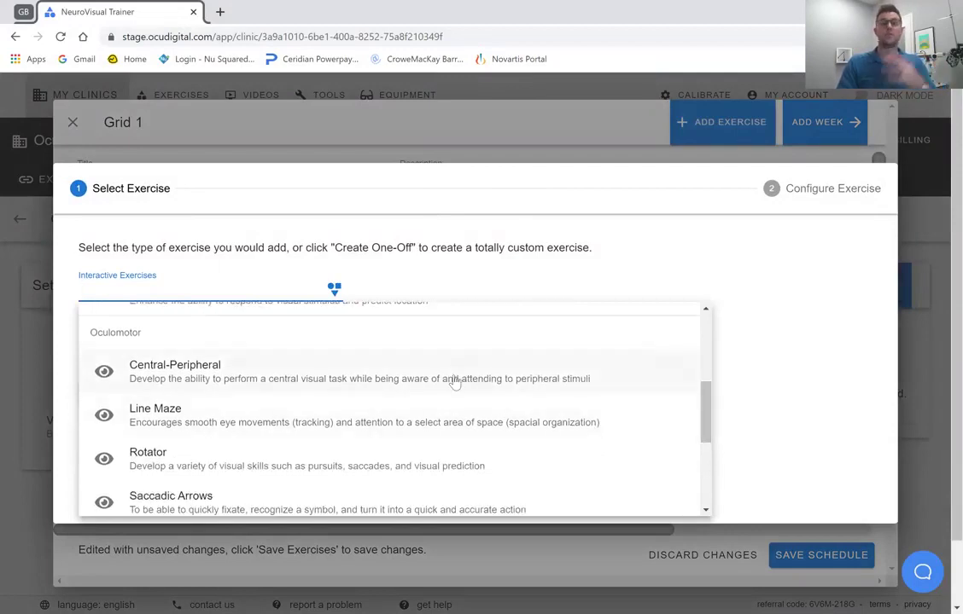
click(396, 382)
scroll(419, 341, down, 3)
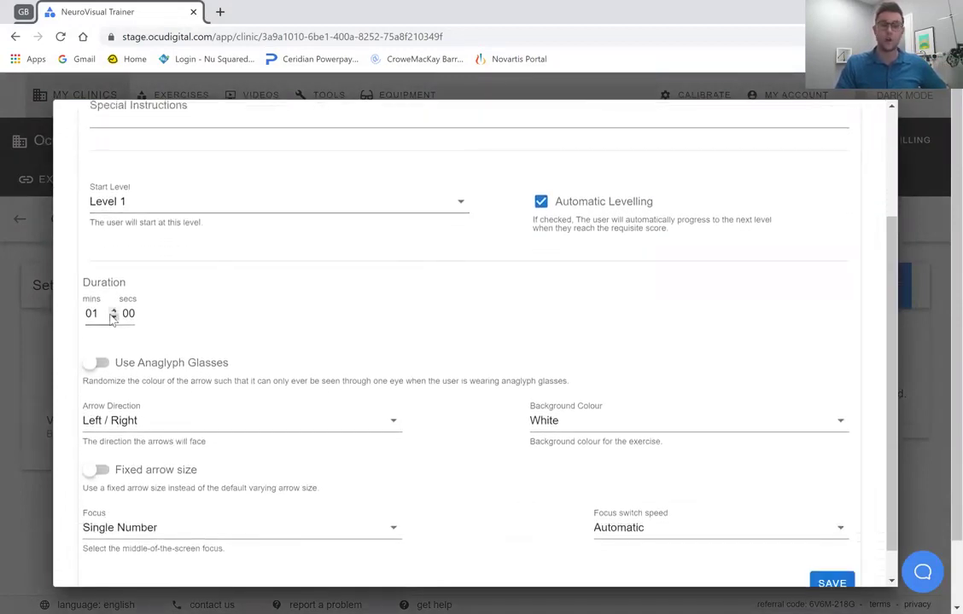
click(99, 367)
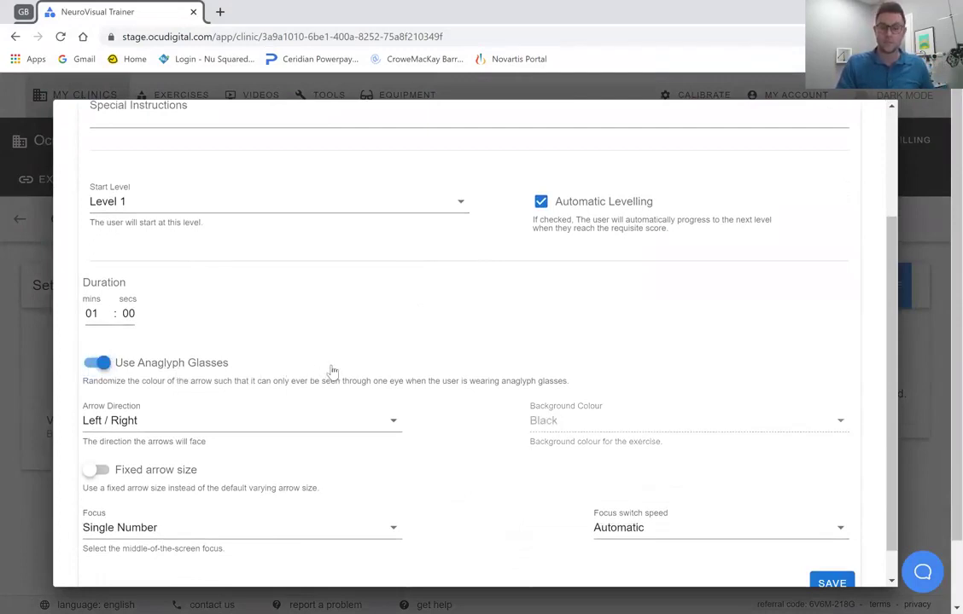
scroll(341, 373, down, 1)
click(834, 550)
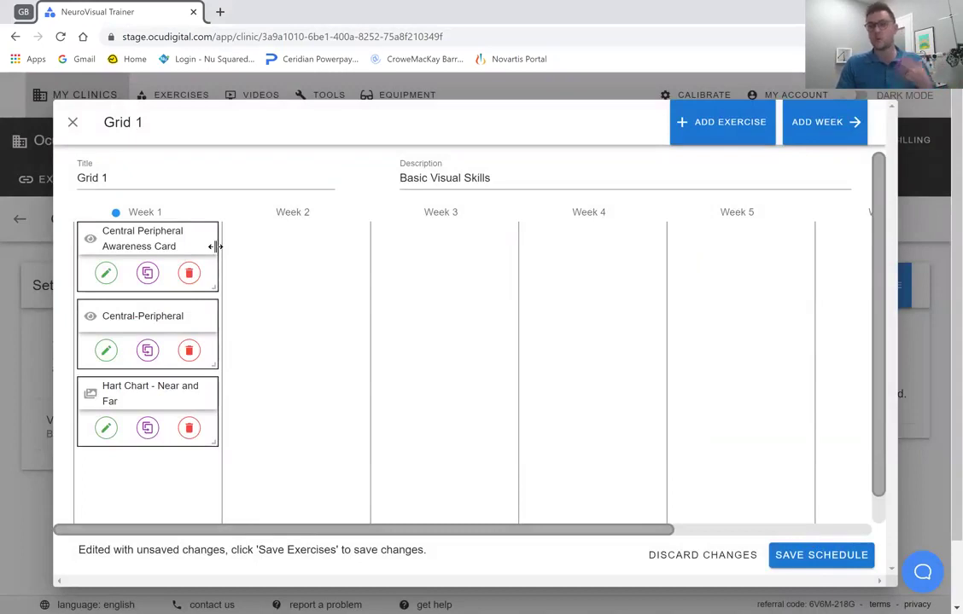
Extend Central Peripheral Awareness Card and Central-Peripheral through Week 3, and Hart Chart - Near and Far through Week 2
drag(215, 247, 511, 258)
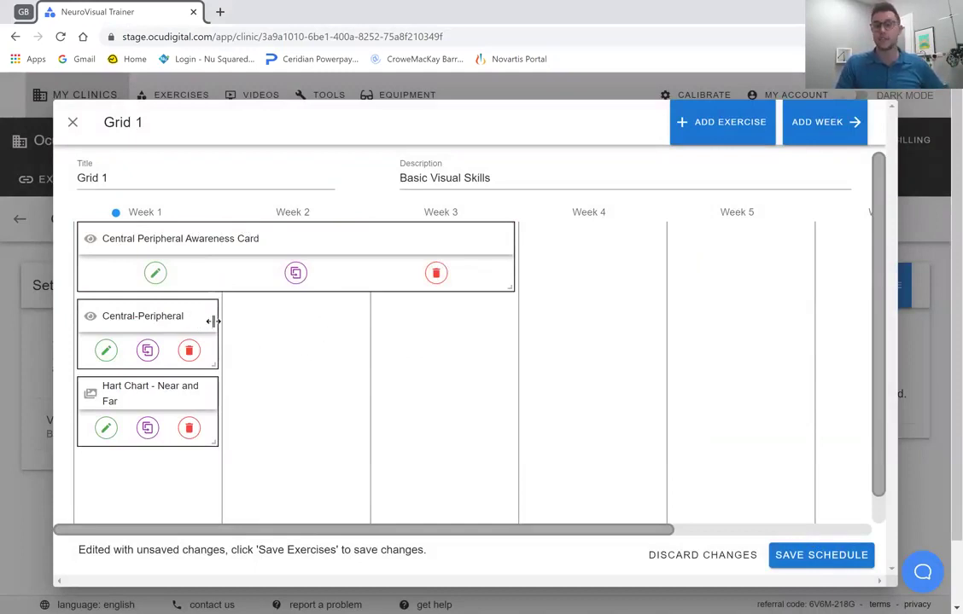
drag(214, 321, 514, 335)
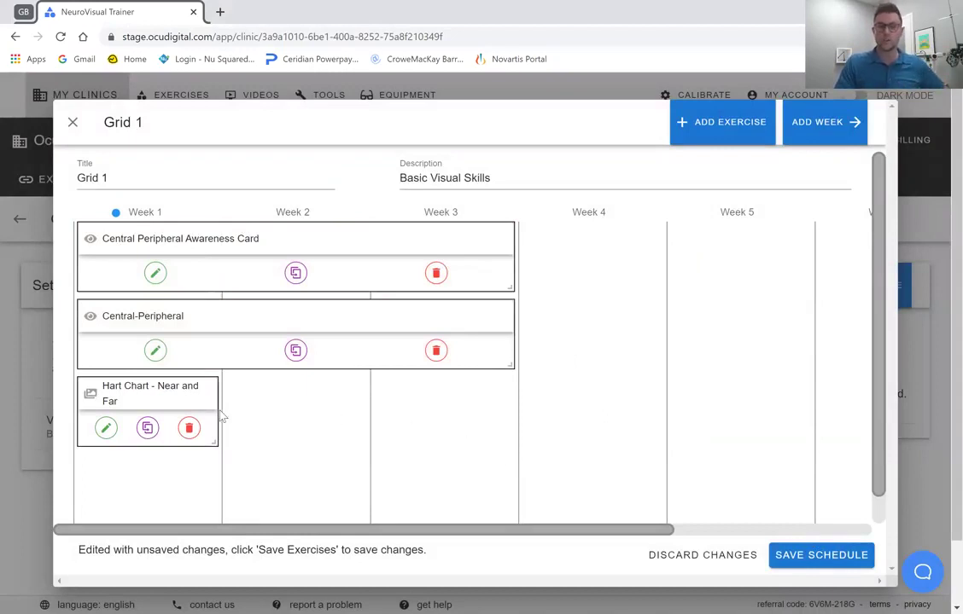
drag(212, 402, 337, 466)
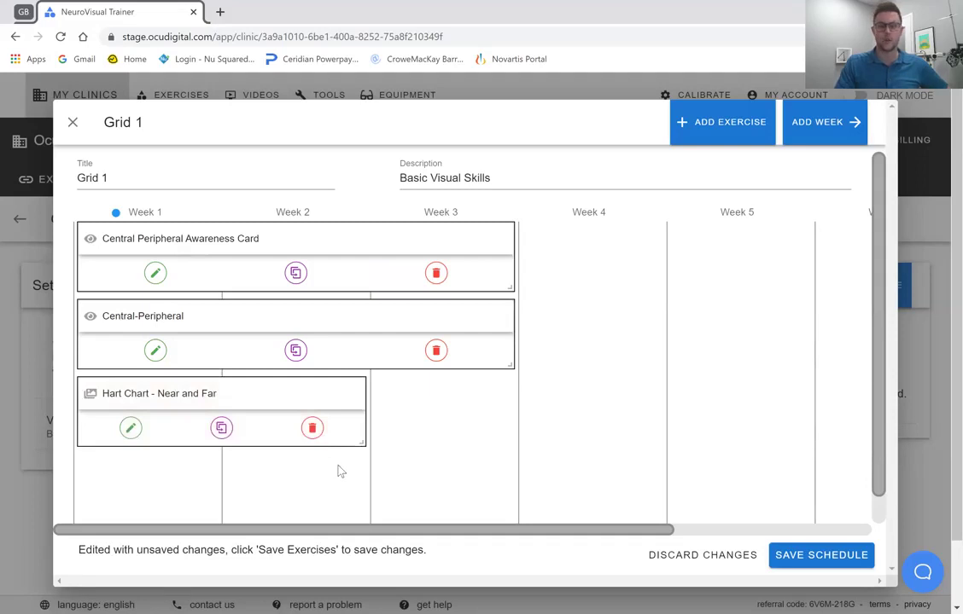
Select Week 3 as the target week and open the interactive exercise choices for a new exercise
click(440, 213)
click(716, 125)
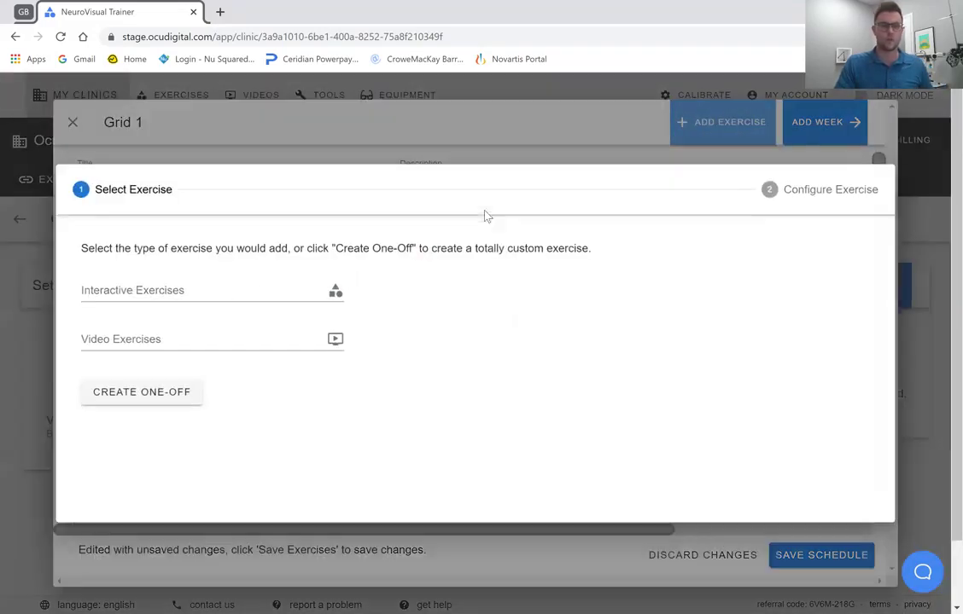
click(194, 288)
text(hart)
key(BackSpace)
key(BackSpace)
key(BackSpace)
key(BackSpace)
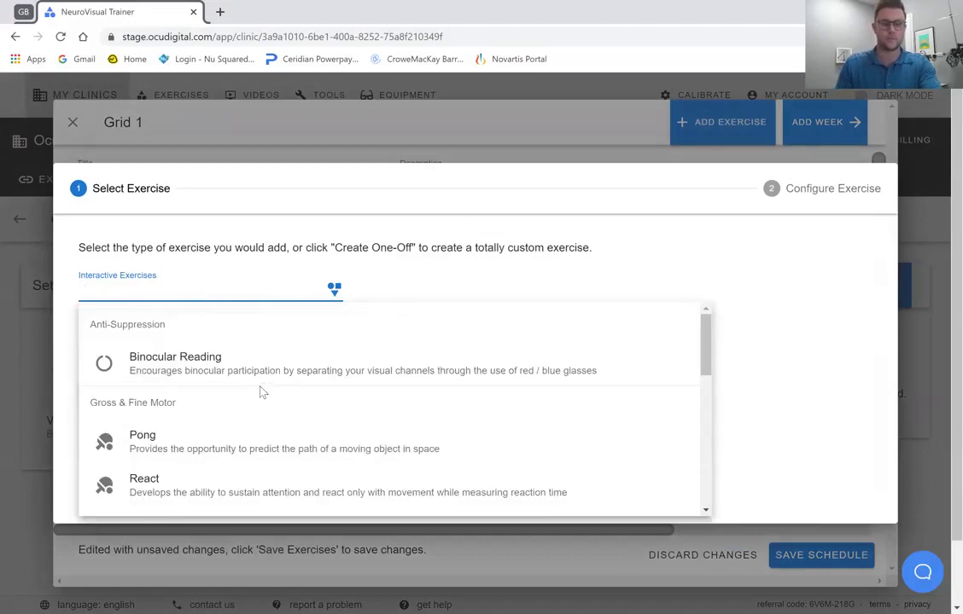
Add the video exercise Anaglyph Hart Chart to Week 3 and save the Grid 1 schedule
click(491, 273)
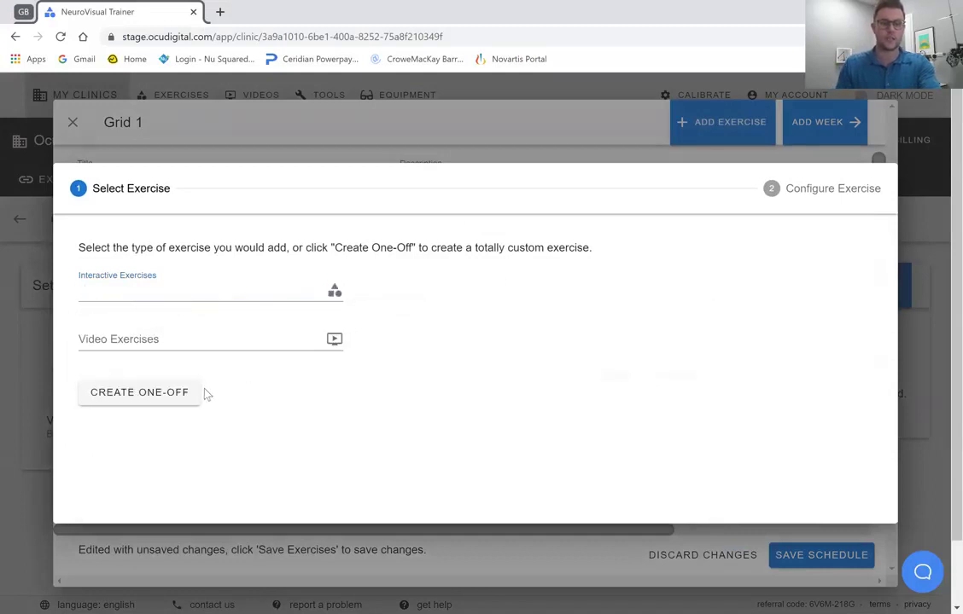
click(196, 334)
text(har)
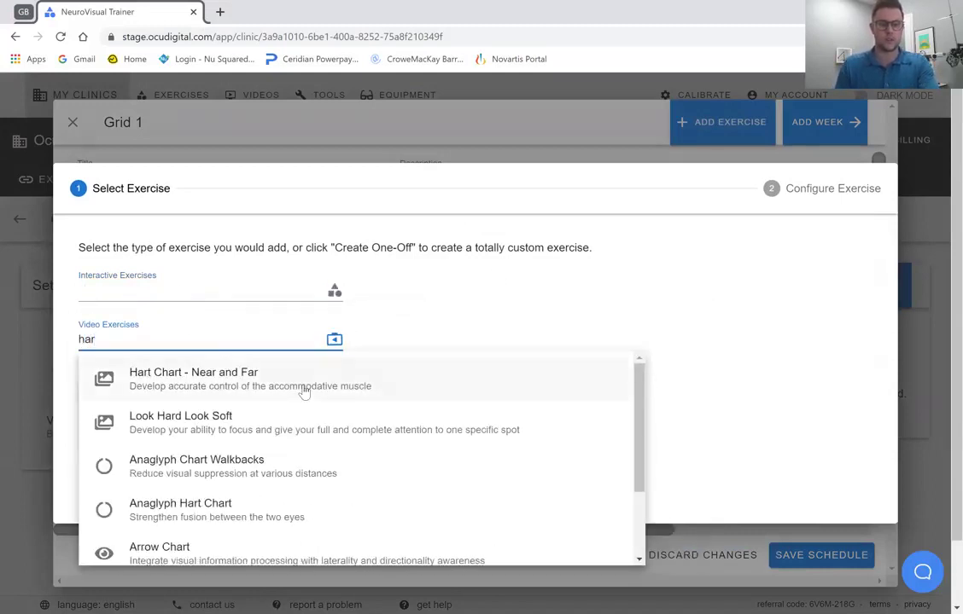
scroll(301, 431, down, 1)
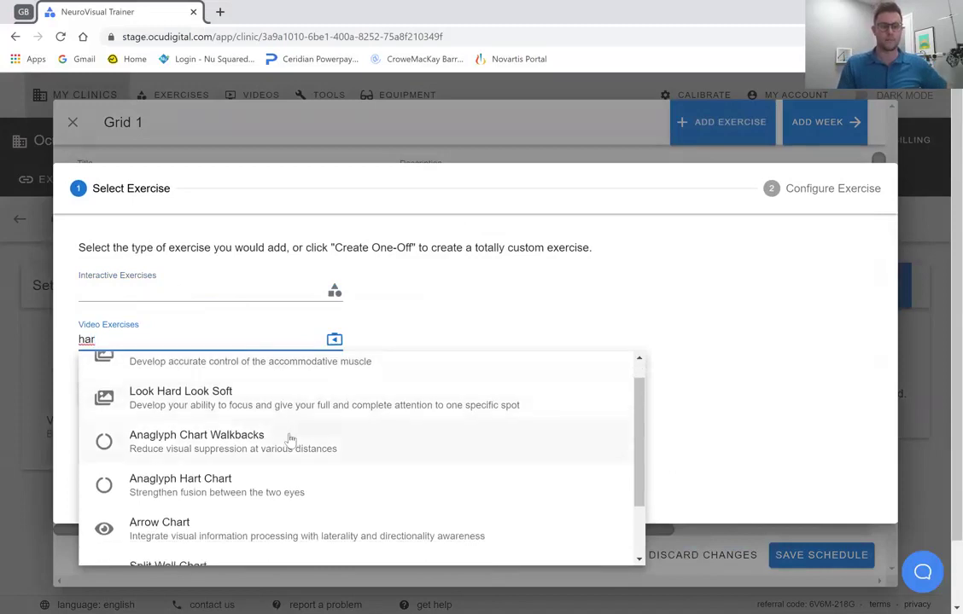
click(204, 493)
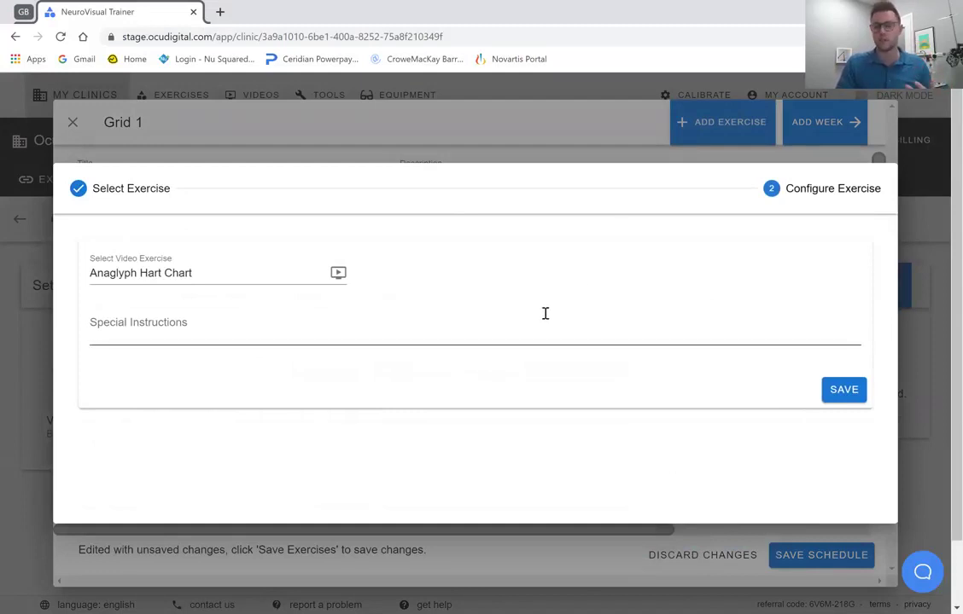
click(832, 392)
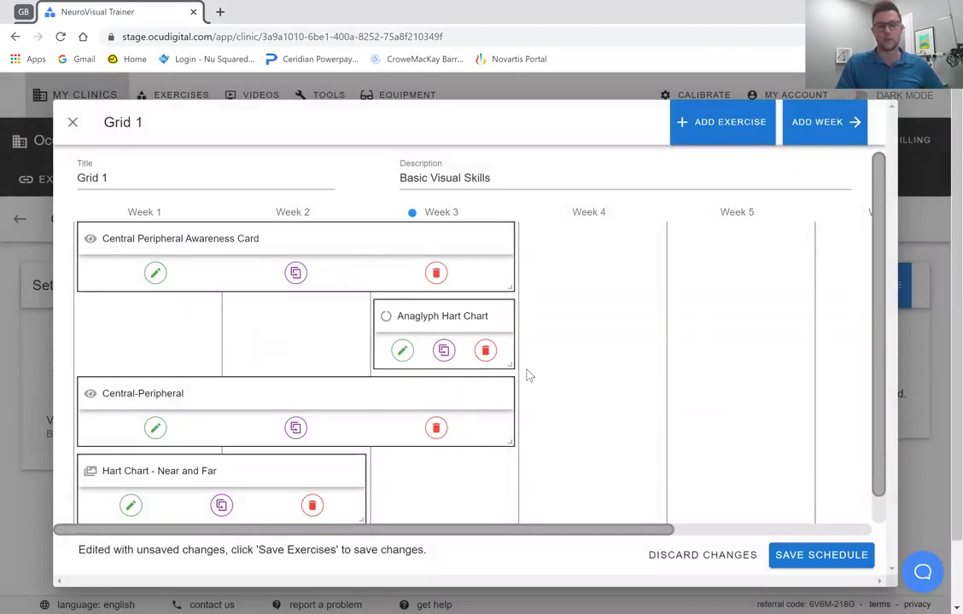
scroll(537, 382, down, 1)
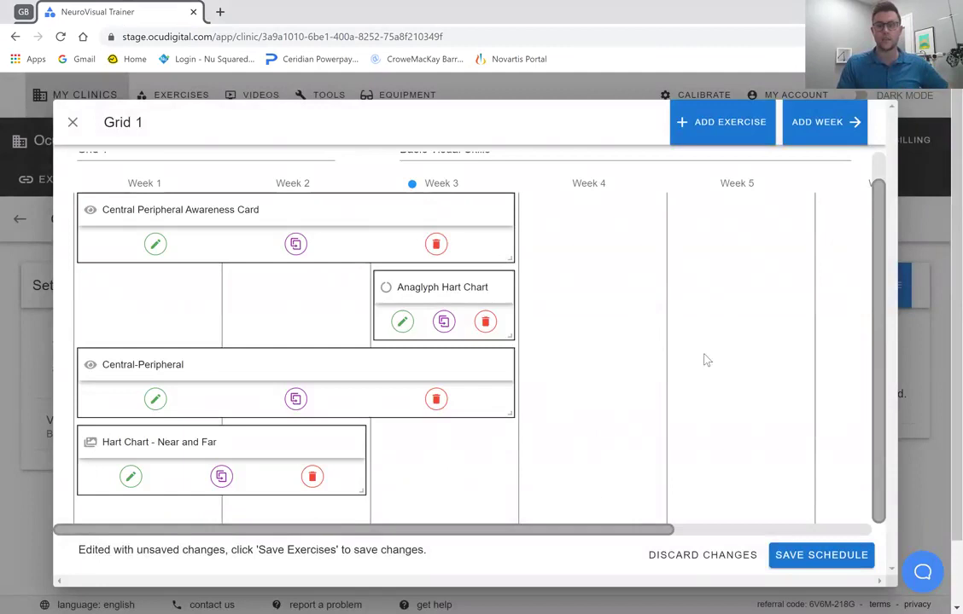
click(821, 555)
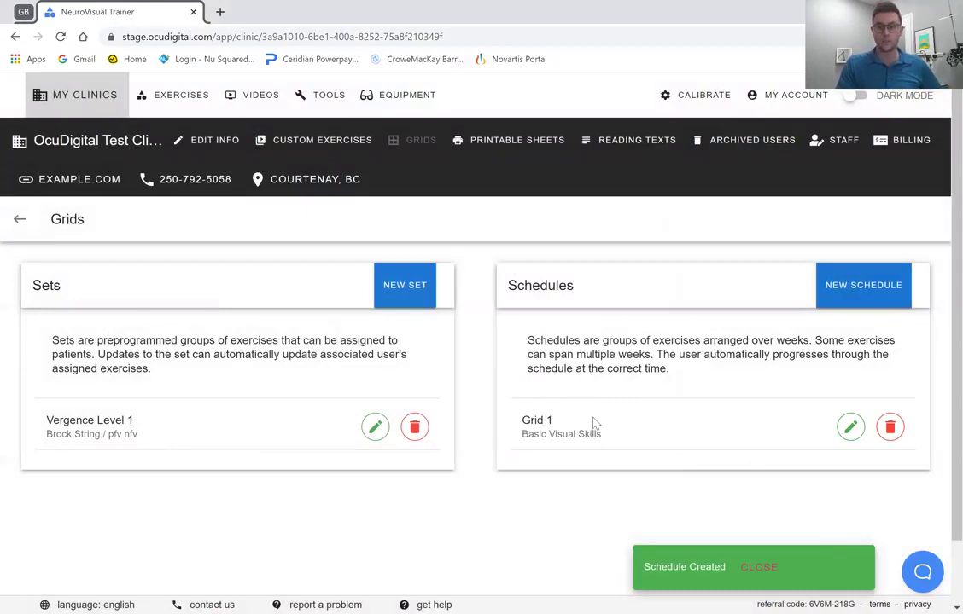
From the clinic's patient list, set the first patient's exercise assignment to Grid Schedule using Grid 1, and review the schedule calendar
click(85, 145)
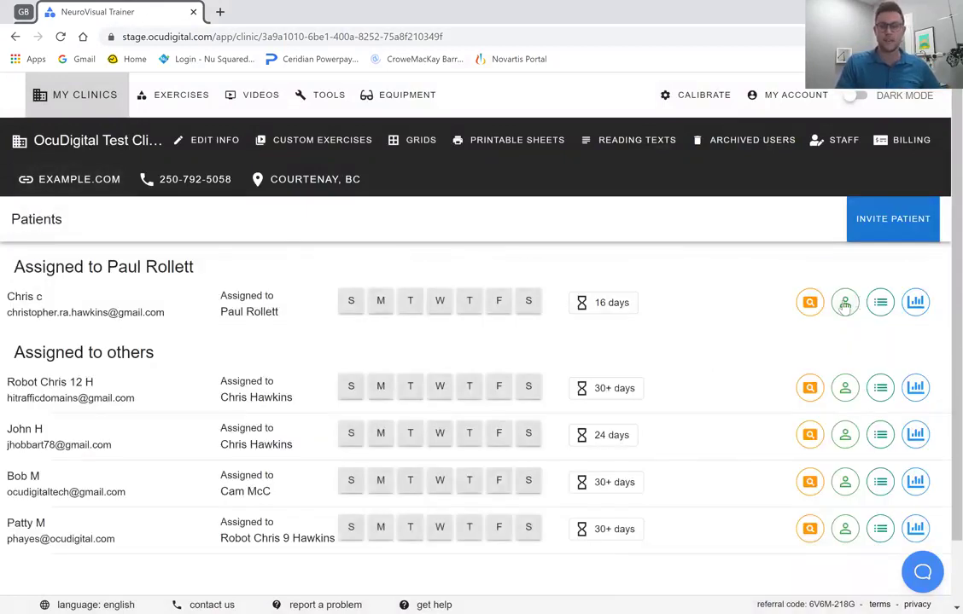
click(874, 305)
click(330, 245)
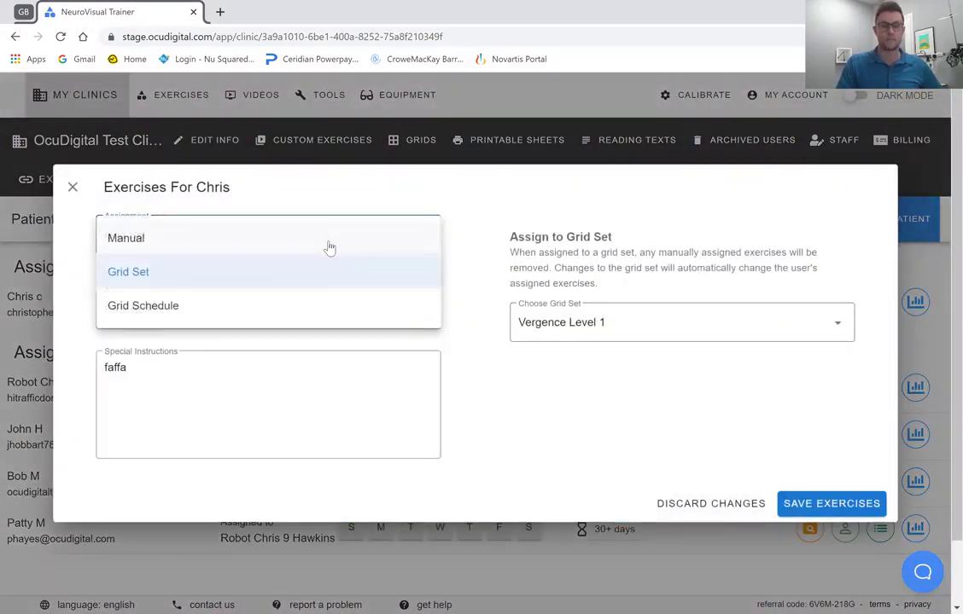
click(230, 308)
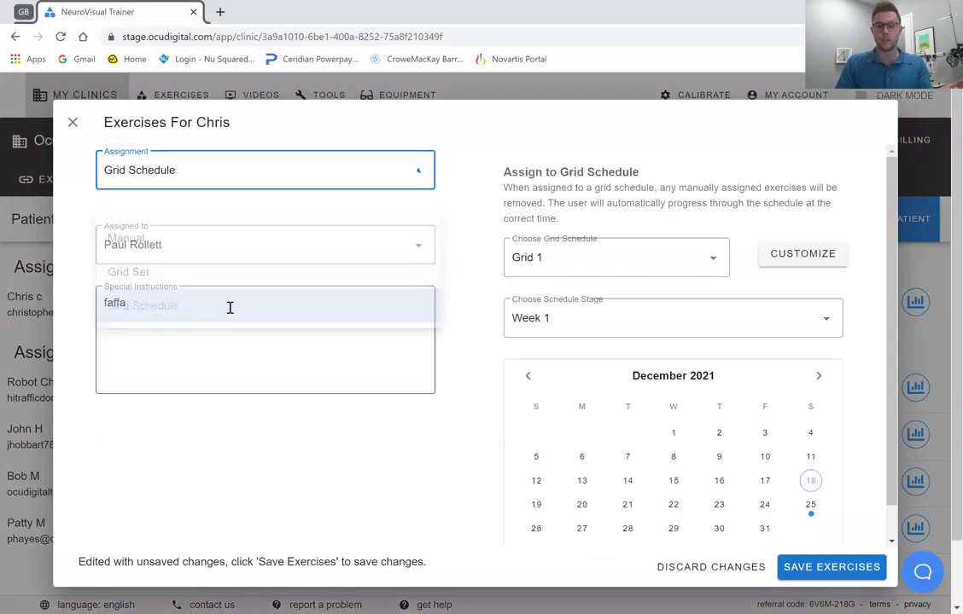
click(578, 269)
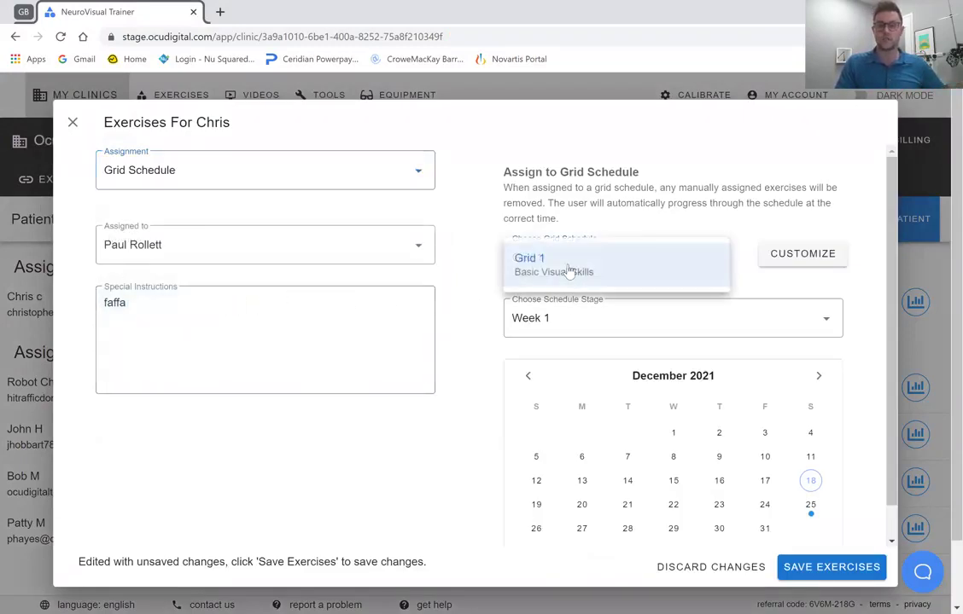
click(569, 269)
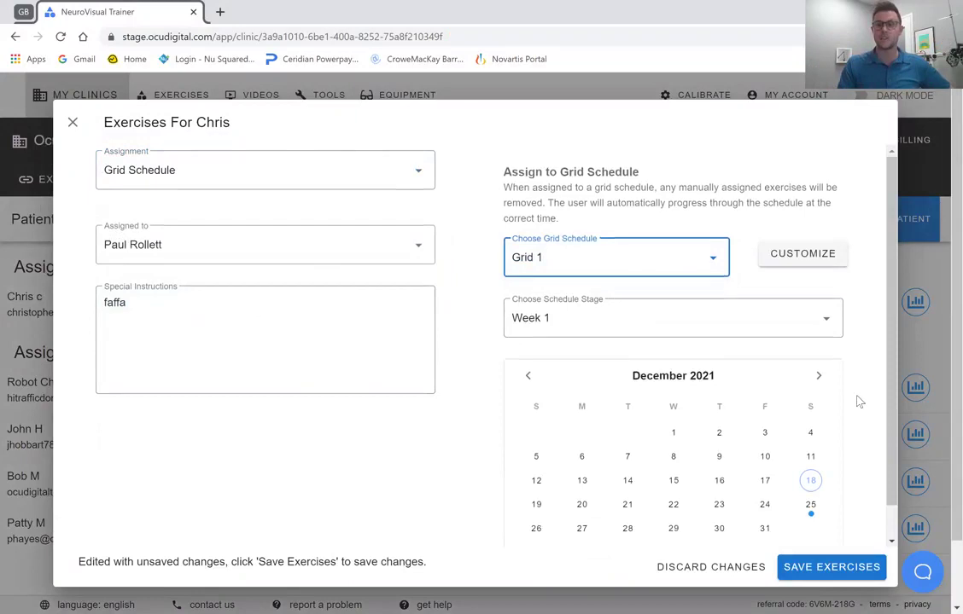
scroll(853, 402, down, 1)
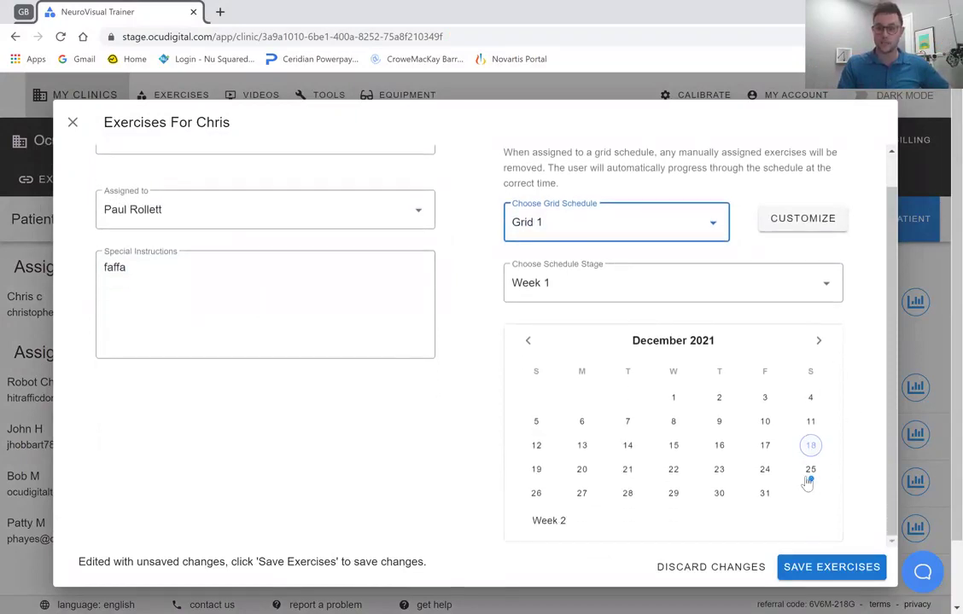
scroll(795, 440, up, 1)
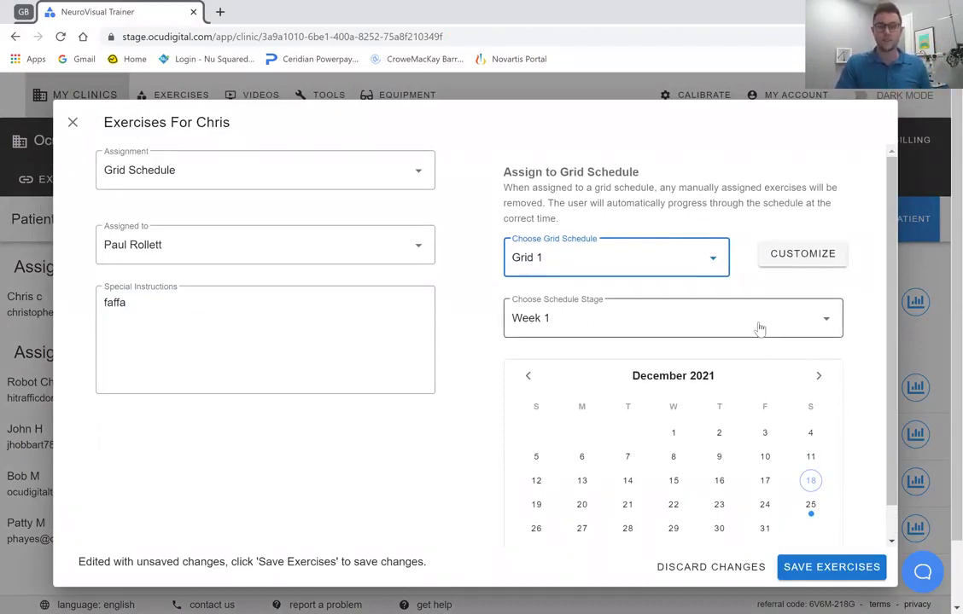
Customize the patient's Grid 1 by moving Anaglyph Hart Chart to Week 5, and save the schedule and exercise assignment
click(820, 264)
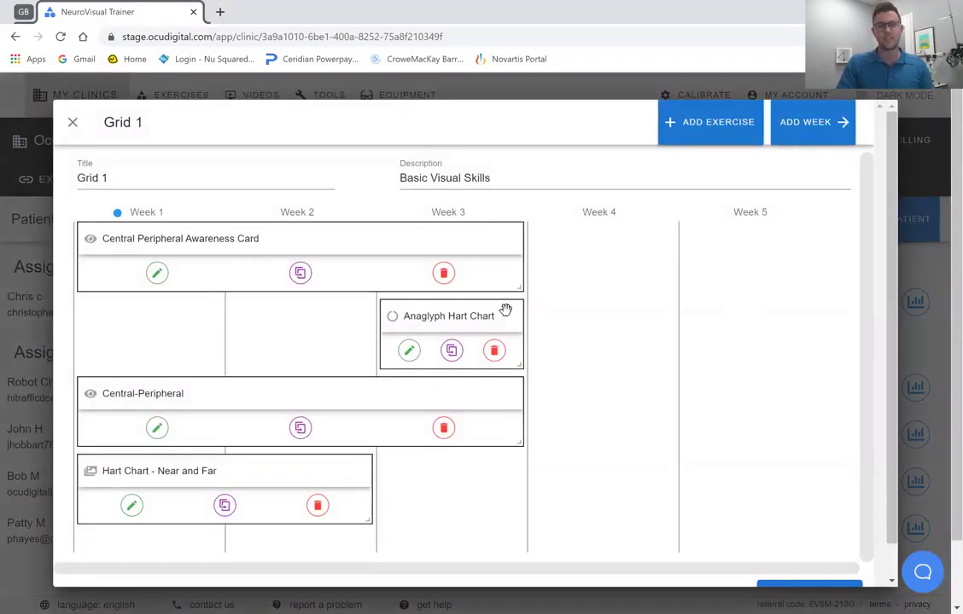
drag(505, 310, 843, 309)
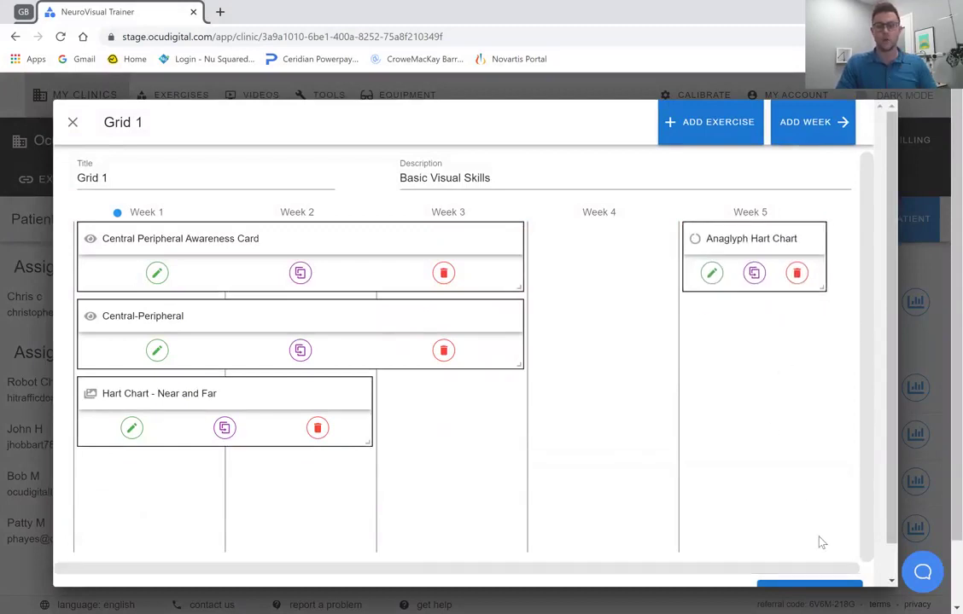
click(794, 587)
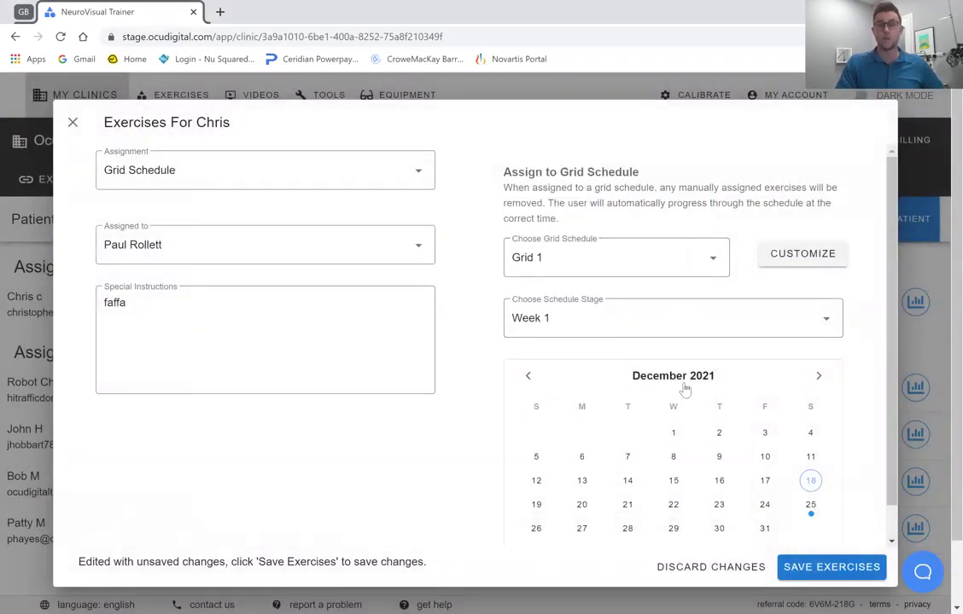
click(797, 567)
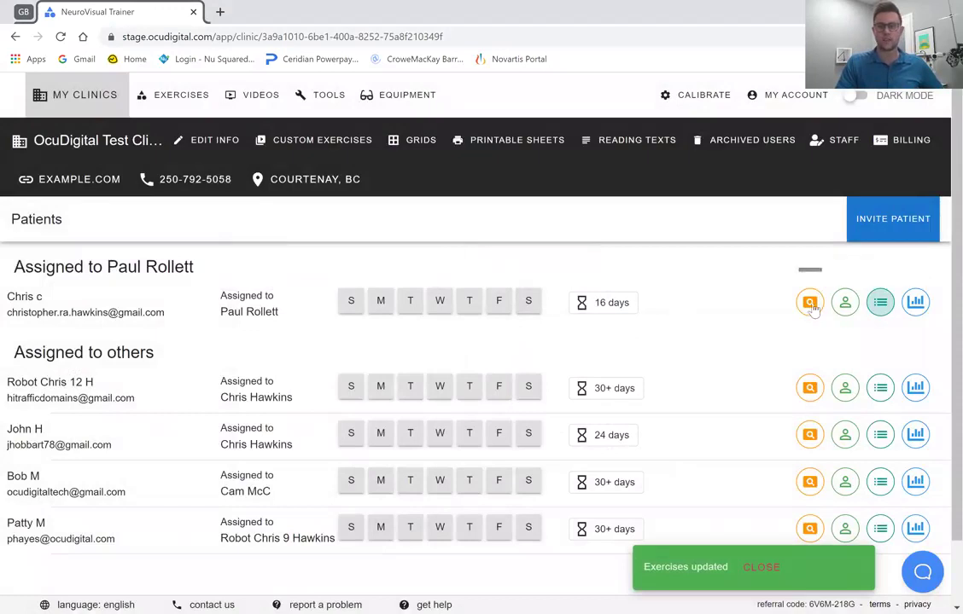
Open the first patient's own view to examine the assigned exercises
click(809, 304)
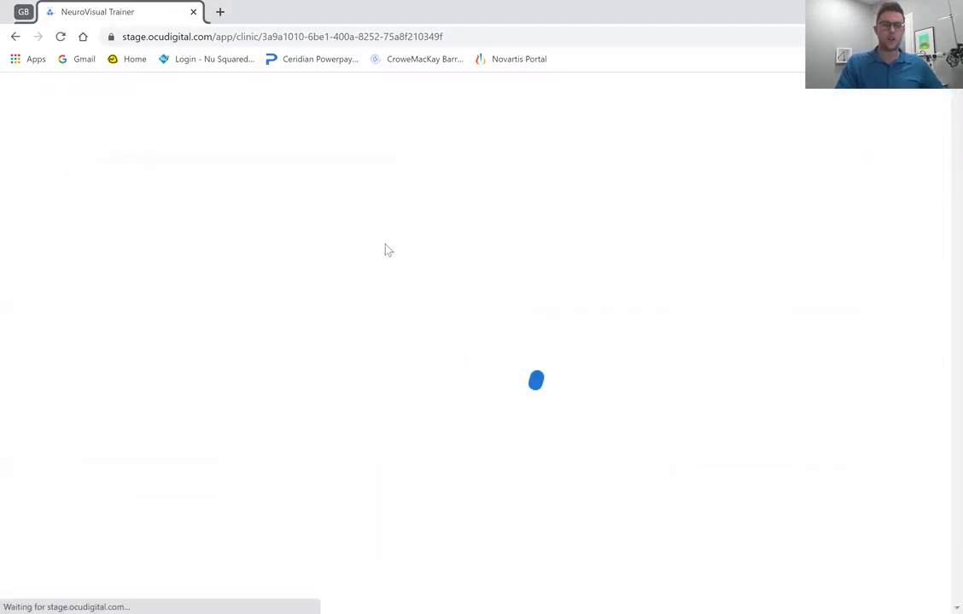